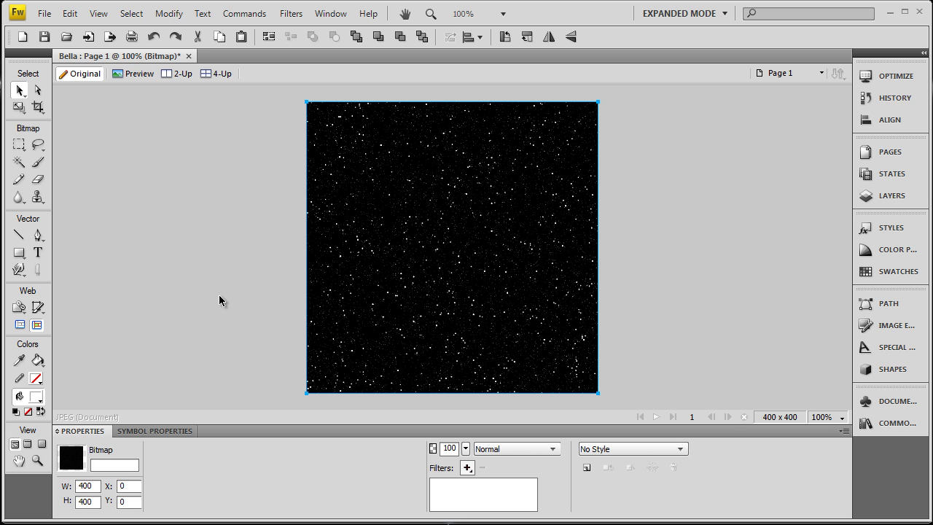
Reselect the finished starfield bitmap in Fireworks, then switch to the Flash CS3 start page
{"action": "left_click", "coordinate": [220, 296]}
{"action": "left_click", "coordinate": [393, 242]}
{"action": "left_click", "coordinate": [202, 173]}
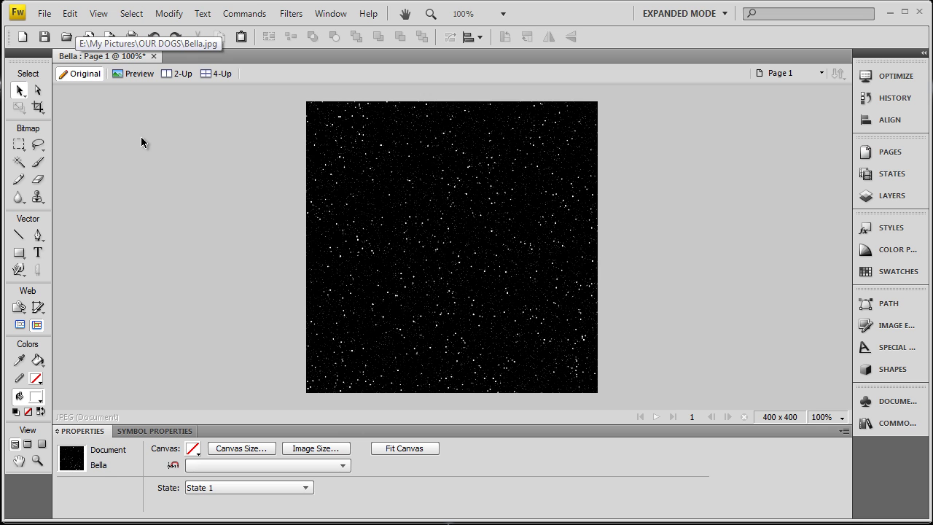
{"action": "left_click", "coordinate": [429, 173]}
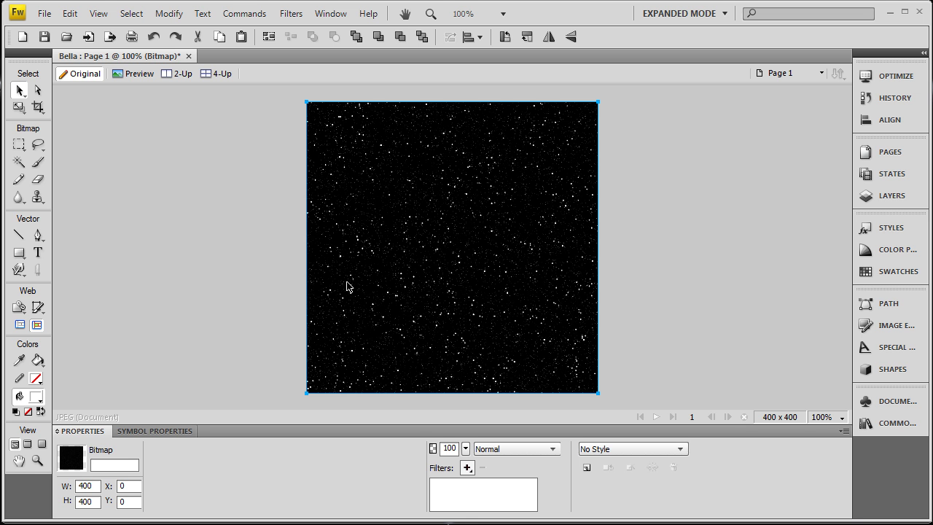
{"action": "key", "text": "alt+Tab"}
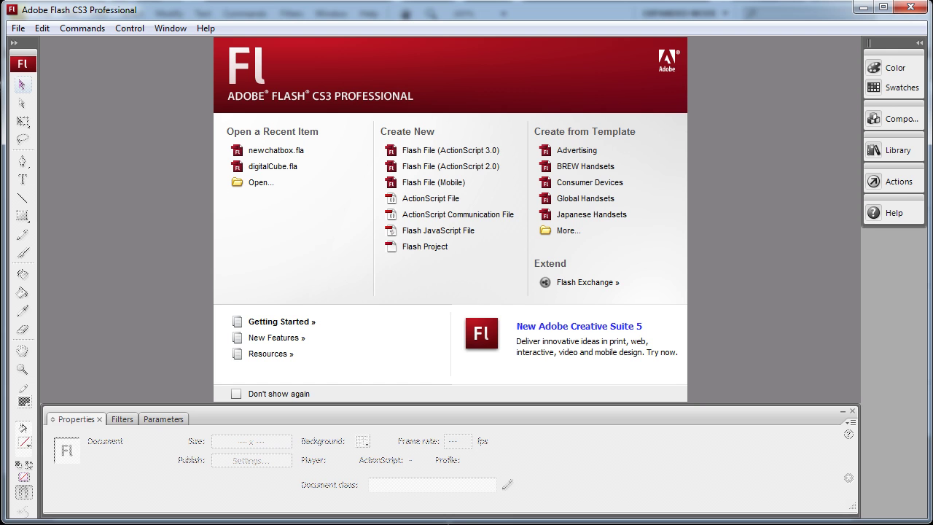
Create an ActionScript 3.0 Flash file sized 400×400 px at 30 fps
{"action": "left_click", "coordinate": [461, 151]}
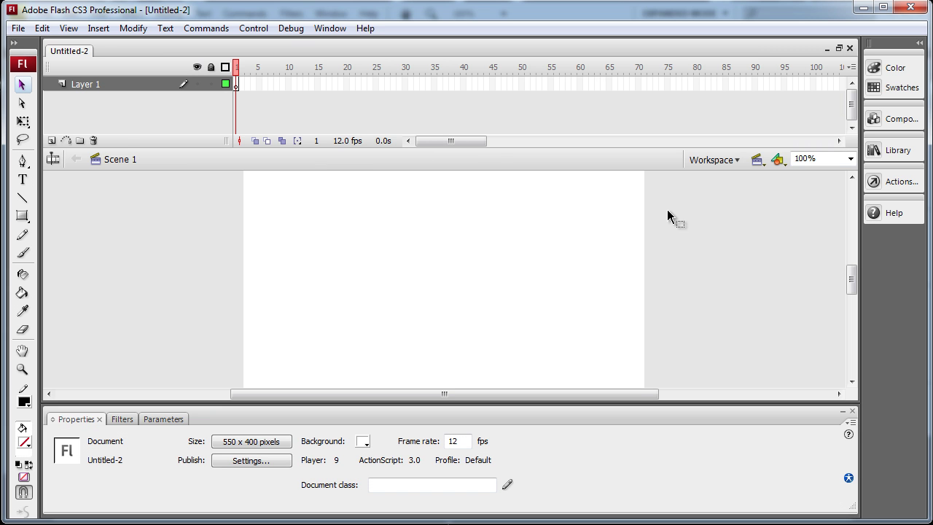
{"action": "left_click", "coordinate": [257, 445]}
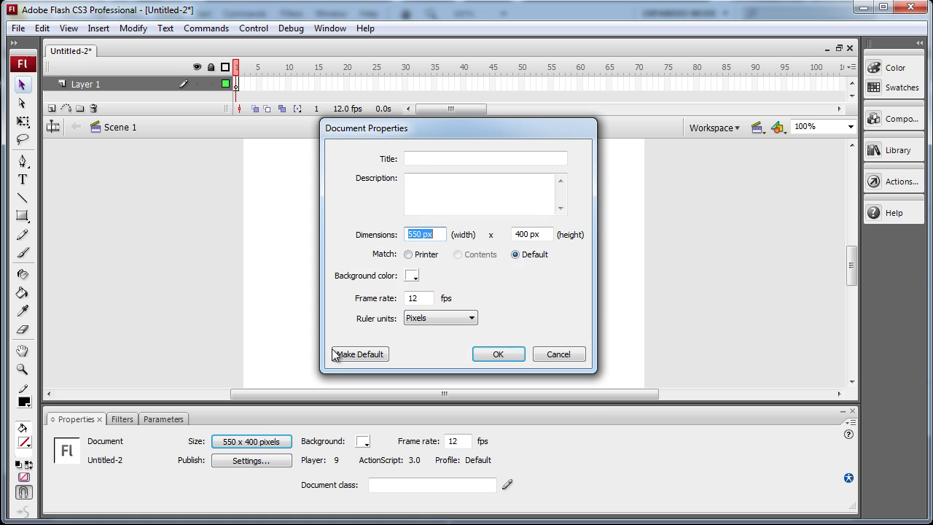
{"action": "double_click", "coordinate": [421, 234]}
{"action": "type", "text": "4"}
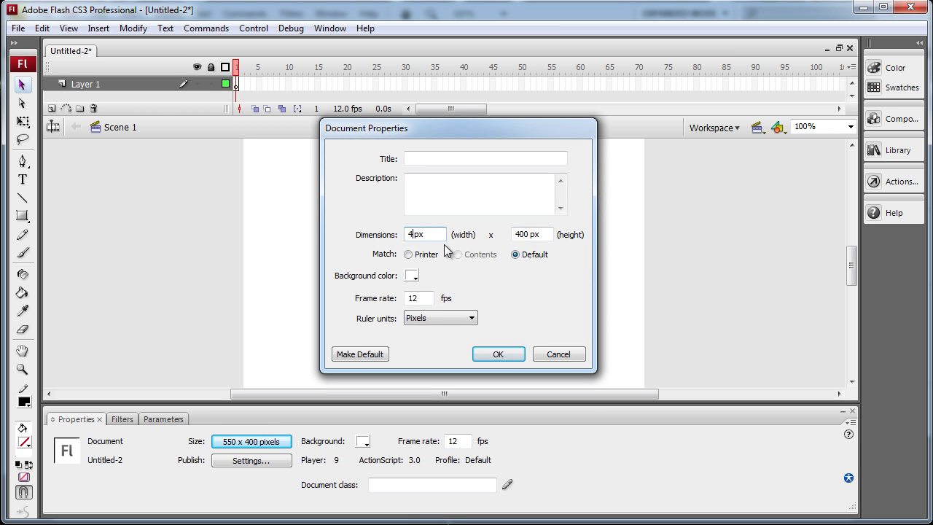
{"action": "type", "text": "00"}
{"action": "left_click_drag", "start_coordinate": [430, 299], "coordinate": [398, 301]}
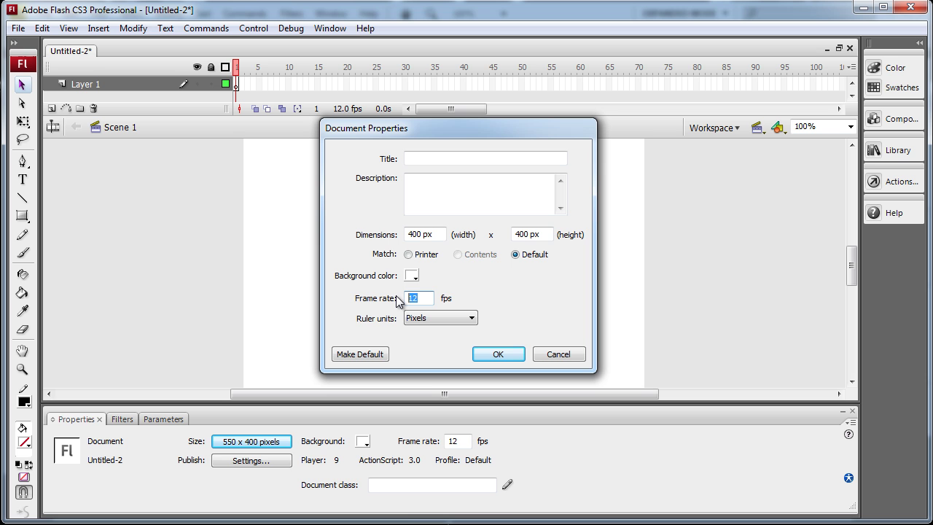
{"action": "type", "text": "30"}
{"action": "left_click", "coordinate": [499, 355]}
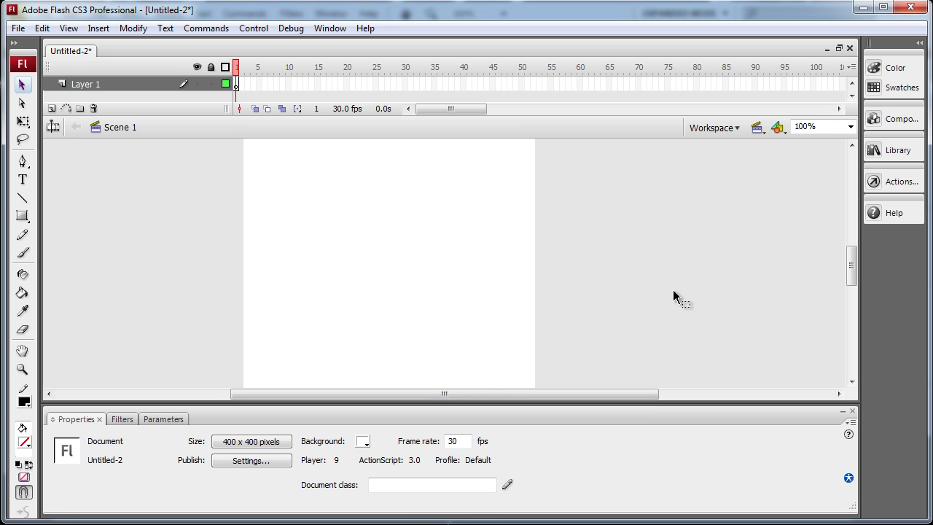
Import the Fireworks starfield onto the stage as a movie clip at X 0, Y 0
{"action": "left_click", "coordinate": [237, 85]}
{"action": "left_click_drag", "start_coordinate": [614, 254], "coordinate": [614, 254]}
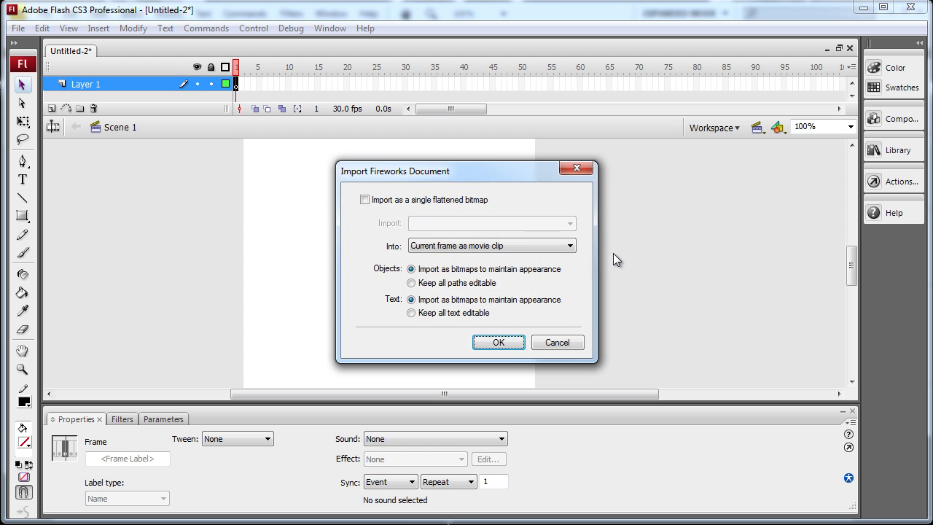
{"action": "left_click", "coordinate": [499, 342]}
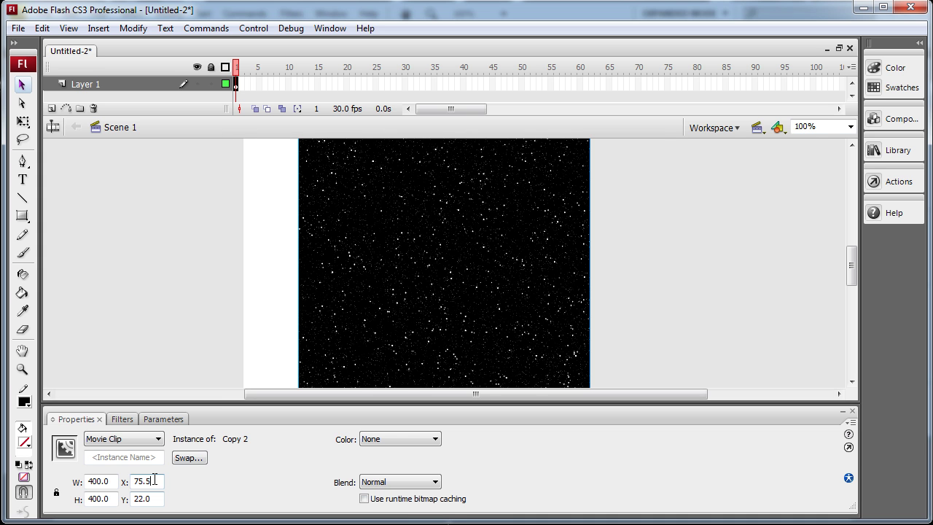
{"action": "left_click", "coordinate": [131, 482]}
{"action": "type", "text": "0"}
{"action": "left_click_drag", "start_coordinate": [139, 500], "coordinate": [145, 503]}
{"action": "type", "text": "0"}
{"action": "left_click", "coordinate": [302, 298]}
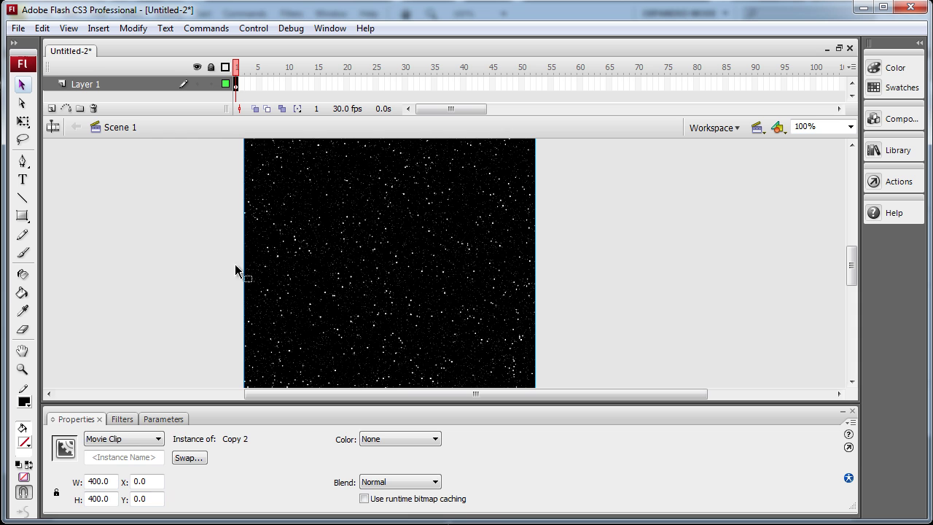
{"action": "left_click", "coordinate": [207, 261]}
{"action": "scroll", "coordinate": [208, 261], "scroll_direction": "up", "scroll_amount": 1}
{"action": "left_click", "coordinate": [406, 246]}
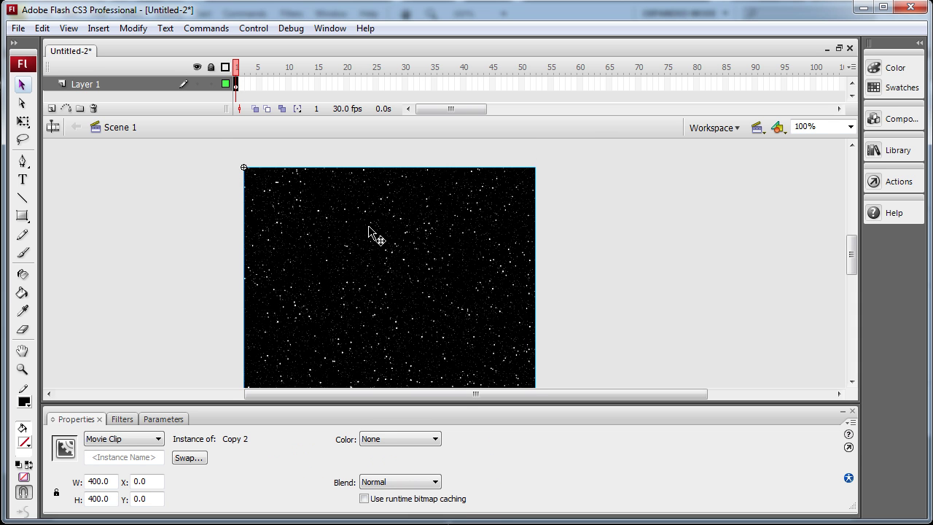
Rename Layer 1 to 'starfield'
{"action": "double_click", "coordinate": [91, 85]}
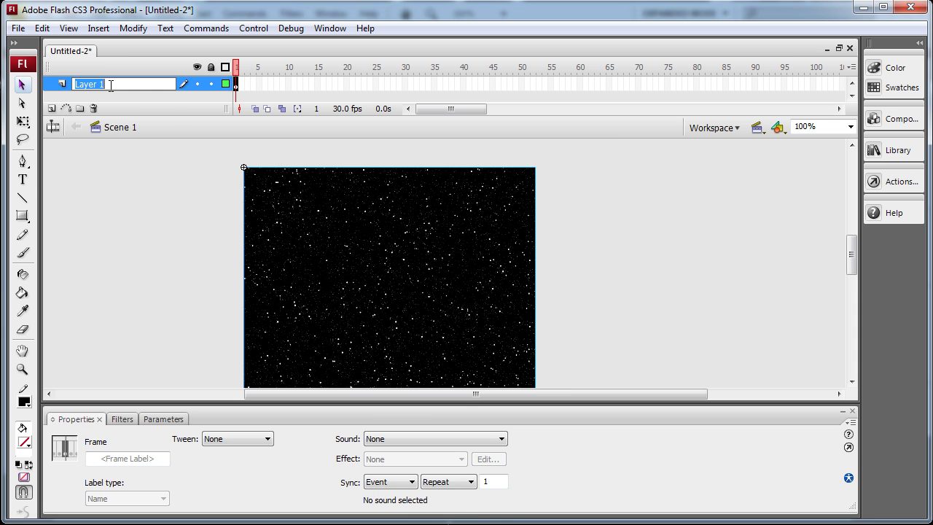
{"action": "type", "text": "starfield"}
{"action": "left_click", "coordinate": [114, 192]}
Convert the starfield clip into a movie clip symbol named 'wholeStarfield'
{"action": "left_click", "coordinate": [296, 199]}
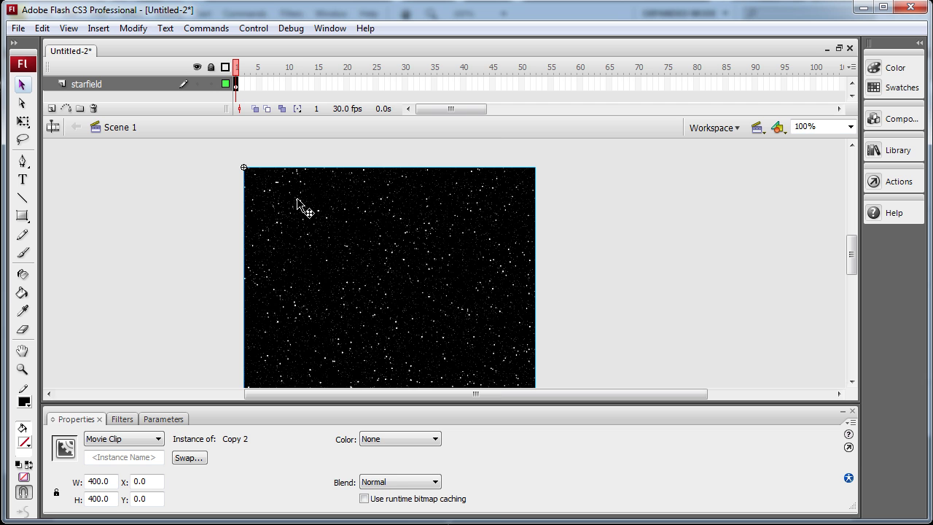
{"action": "right_click", "coordinate": [311, 207]}
{"action": "left_click", "coordinate": [381, 519]}
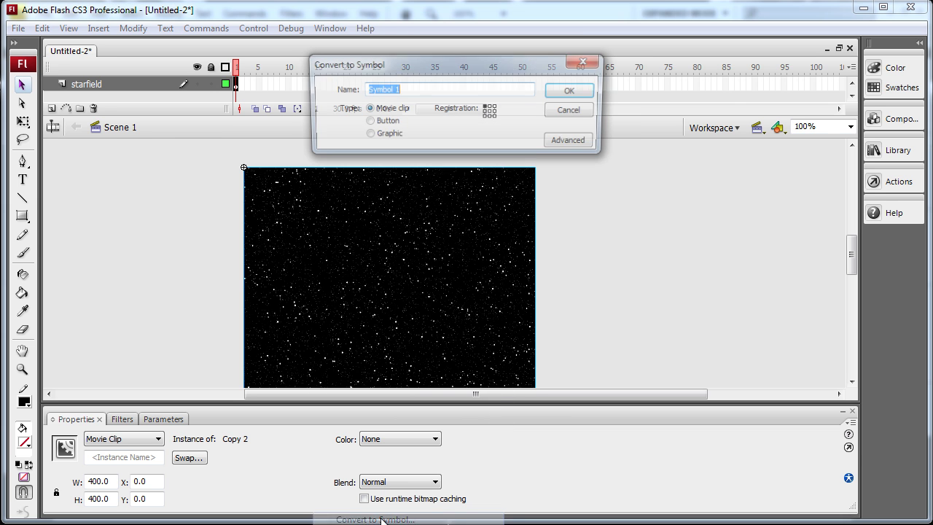
{"action": "type", "text": "who"}
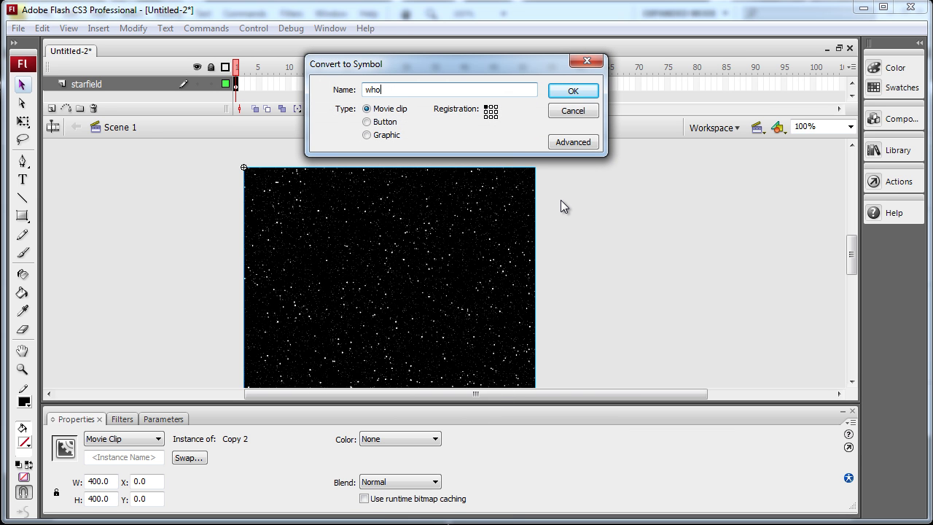
{"action": "type", "text": "leStarfield"}
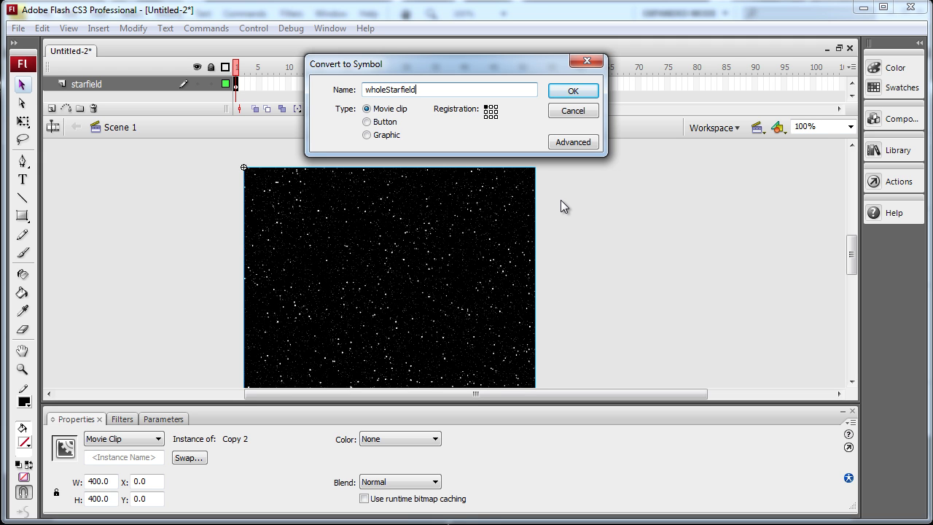
{"action": "left_click", "coordinate": [583, 92]}
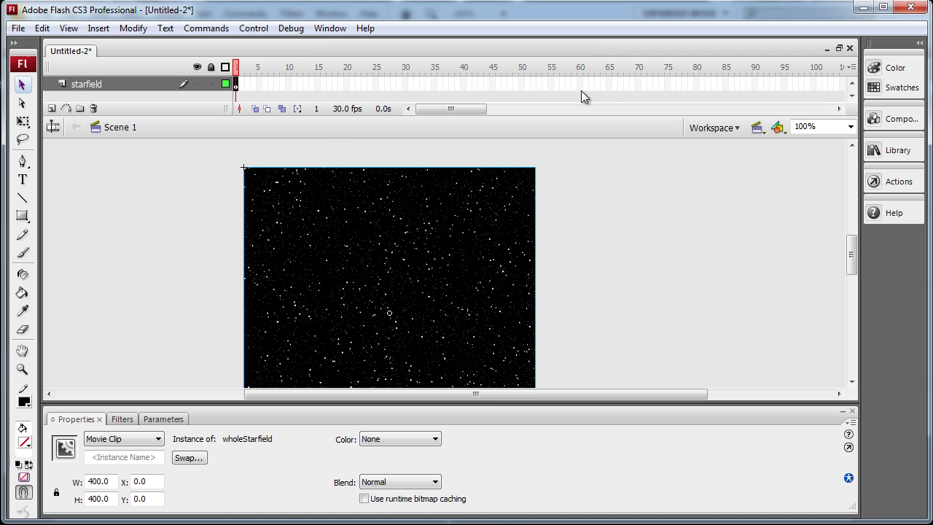
{"action": "left_click", "coordinate": [574, 229]}
{"action": "left_click", "coordinate": [476, 233]}
{"action": "left_click", "coordinate": [589, 233]}
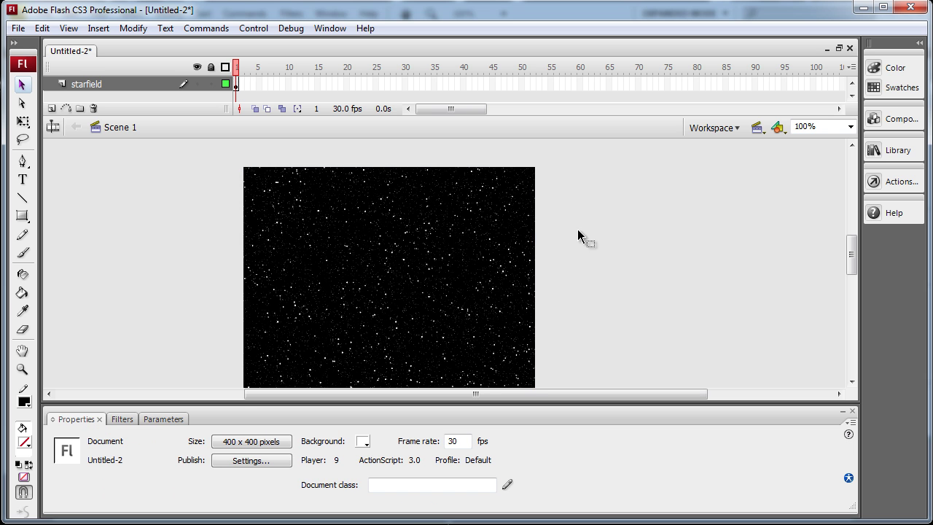
{"action": "left_click", "coordinate": [522, 245]}
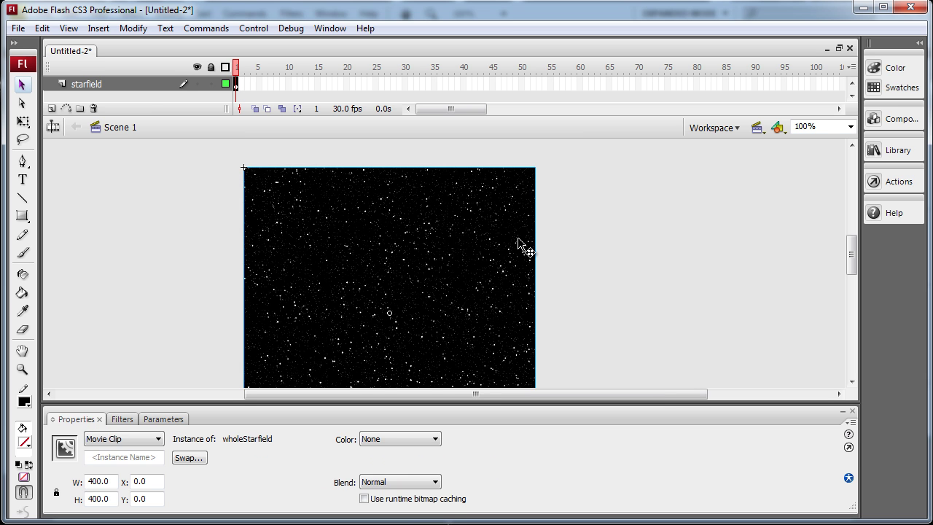
{"action": "left_click", "coordinate": [547, 231]}
{"action": "left_click", "coordinate": [522, 230]}
Edit wholeStarfield in place and rename its only layer to 'stars'
{"action": "double_click", "coordinate": [407, 234]}
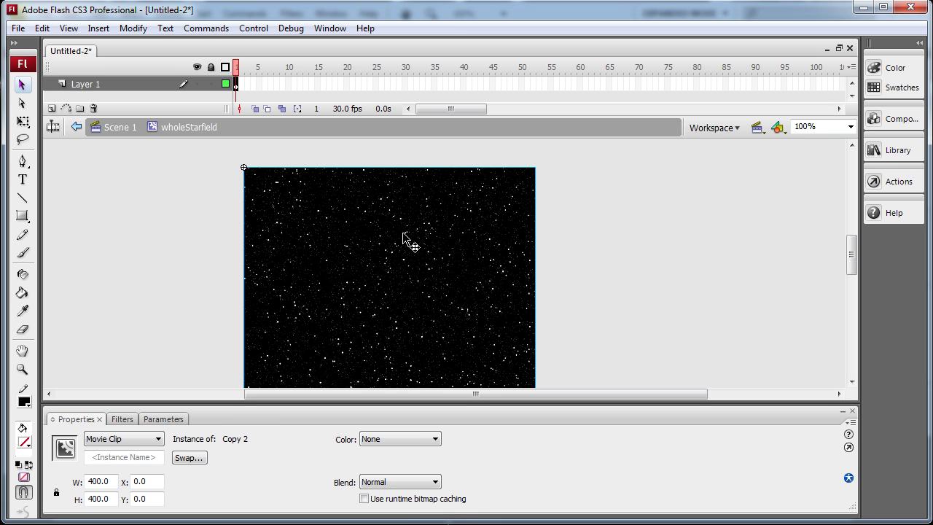
{"action": "double_click", "coordinate": [107, 84]}
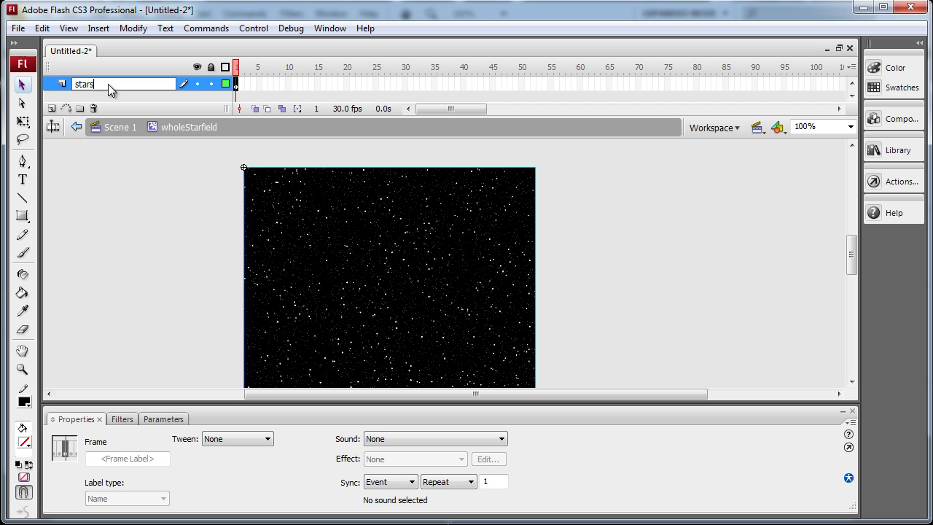
{"action": "left_click", "coordinate": [135, 235]}
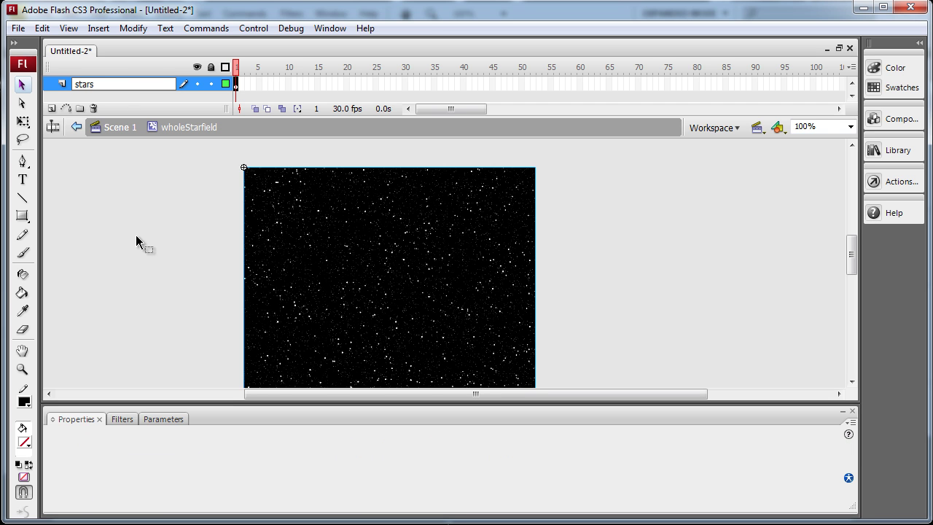
{"action": "left_click", "coordinate": [260, 233]}
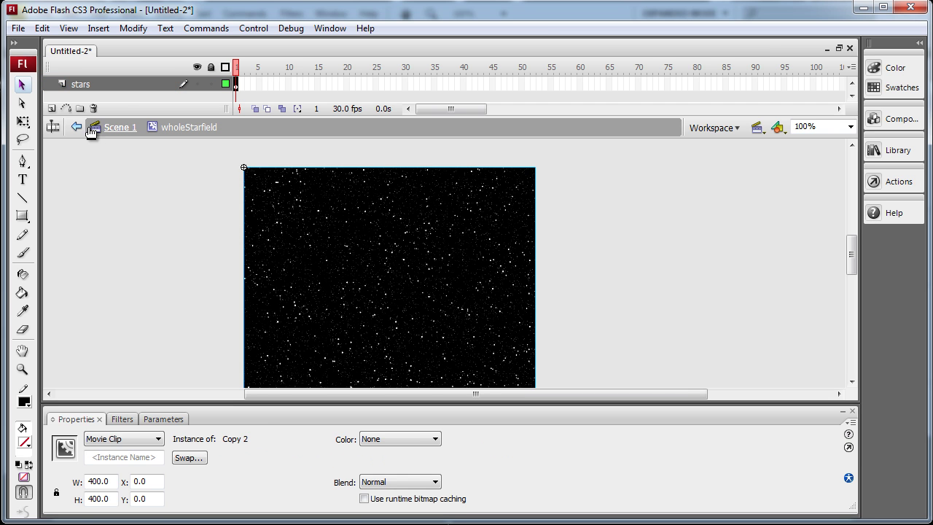
Insert a new layer above stars and name it 'twinkleClip'
{"action": "left_click", "coordinate": [52, 108]}
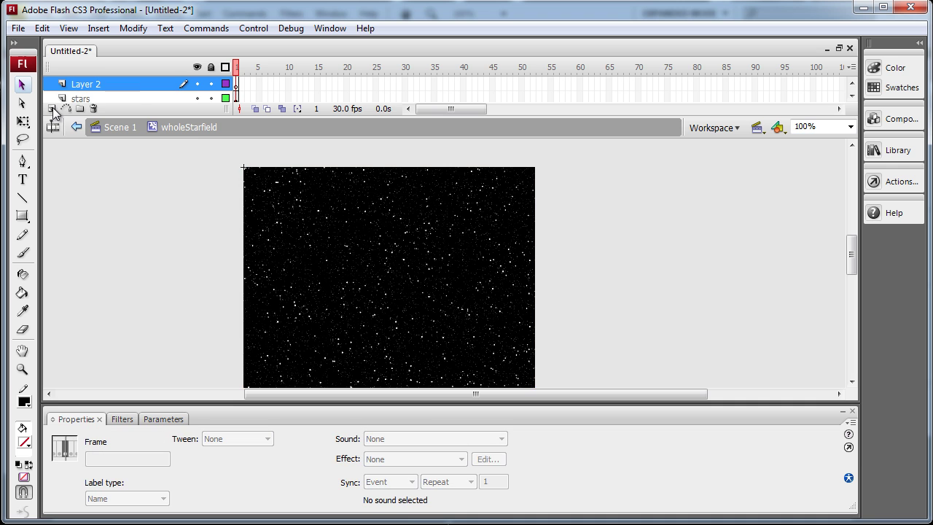
{"action": "double_click", "coordinate": [90, 84]}
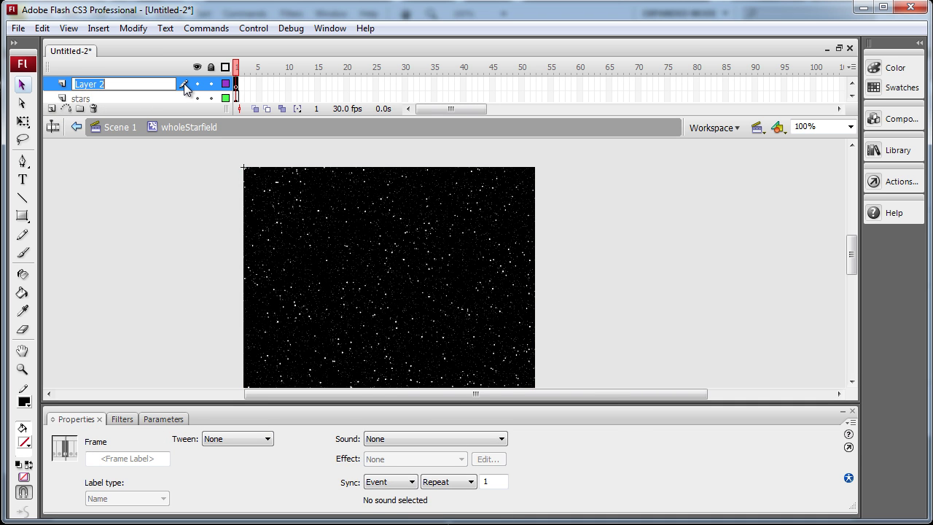
{"action": "type", "text": "twinkleClip"}
Draw a small oval primitive circle just right of the starfield's top-right corner
{"action": "left_click", "coordinate": [194, 241]}
{"action": "key", "text": "o"}
{"action": "left_click", "coordinate": [23, 220]}
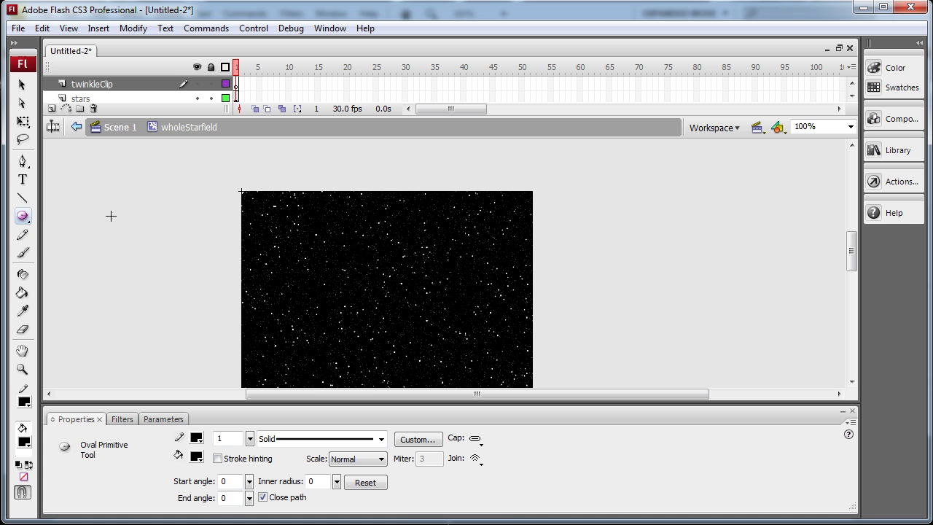
{"action": "left_click", "coordinate": [27, 220]}
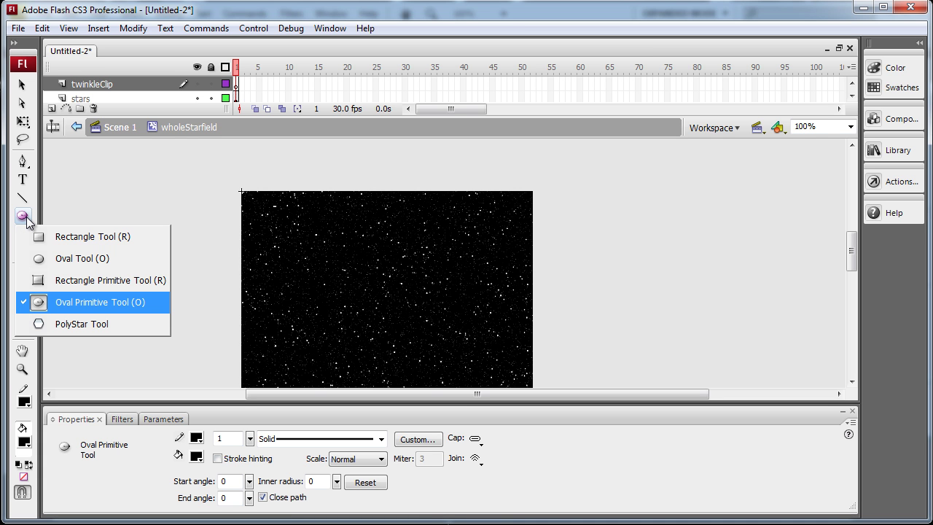
{"action": "left_click", "coordinate": [84, 306]}
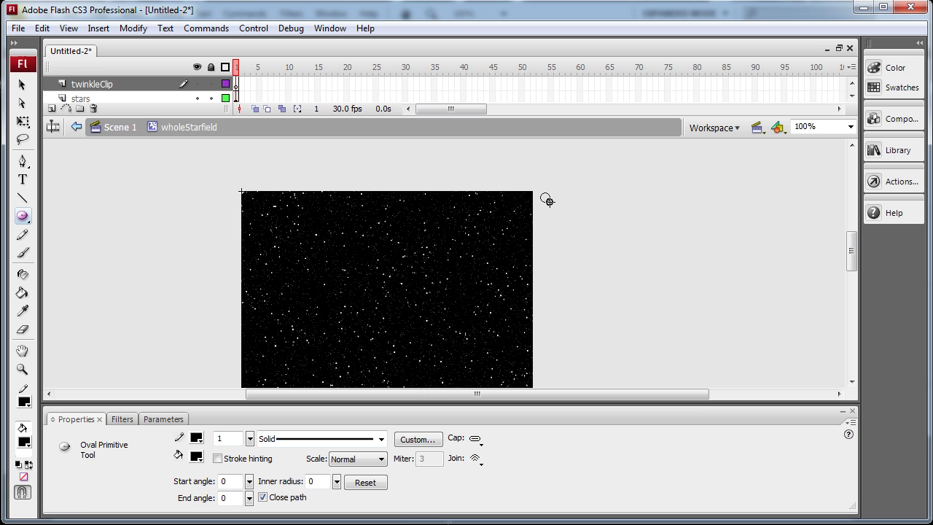
{"action": "left_click_drag", "start_coordinate": [548, 201], "coordinate": [551, 202]}
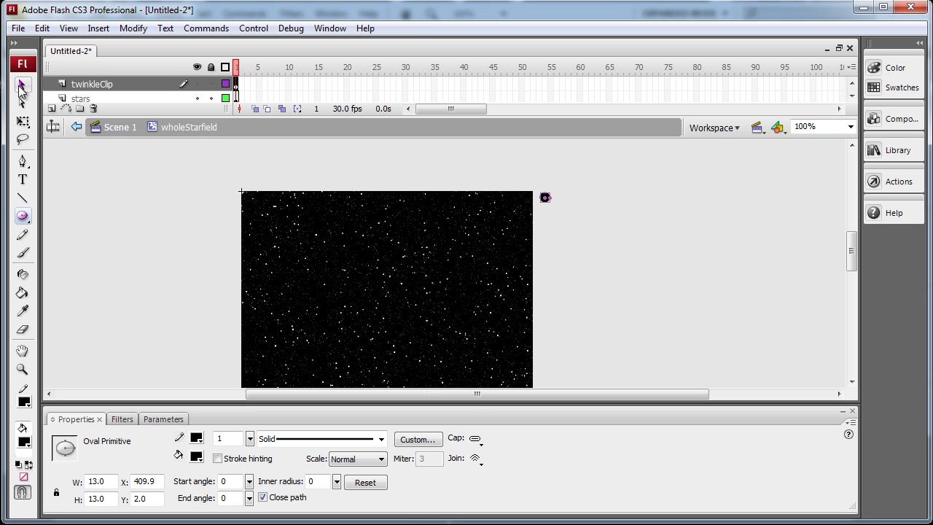
Zoom to 800% and reset the circle's inner radius to 0, keeping it solid 13×13
{"action": "left_click", "coordinate": [21, 85]}
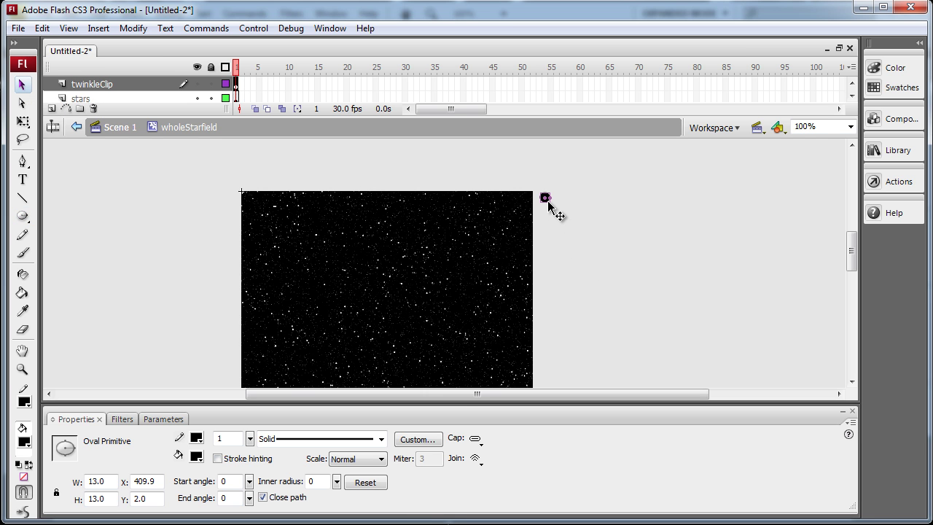
{"action": "mouse_move", "coordinate": [549, 201]}
{"action": "left_mouse_down"}
{"action": "mouse_move", "coordinate": [560, 186]}
{"action": "mouse_move", "coordinate": [546, 201]}
{"action": "left_mouse_up"}
{"action": "left_click", "coordinate": [847, 126]}
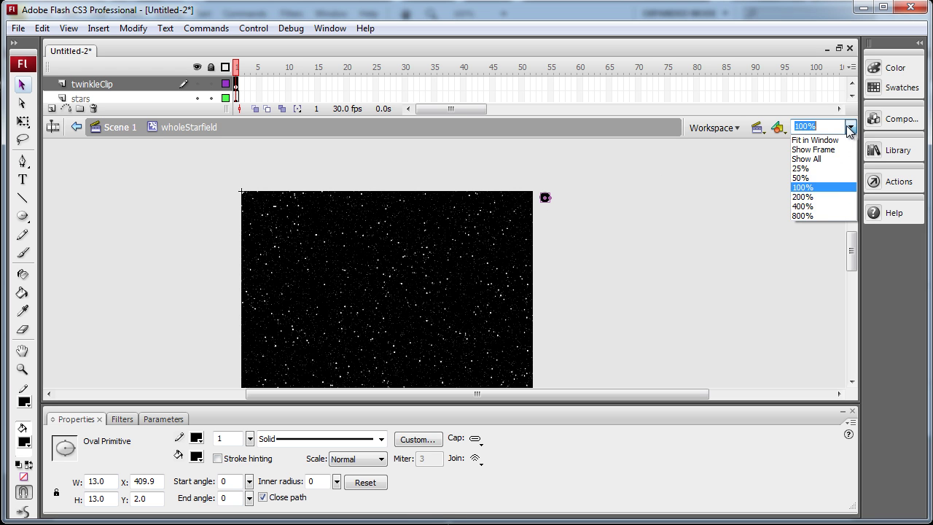
{"action": "left_click", "coordinate": [823, 213]}
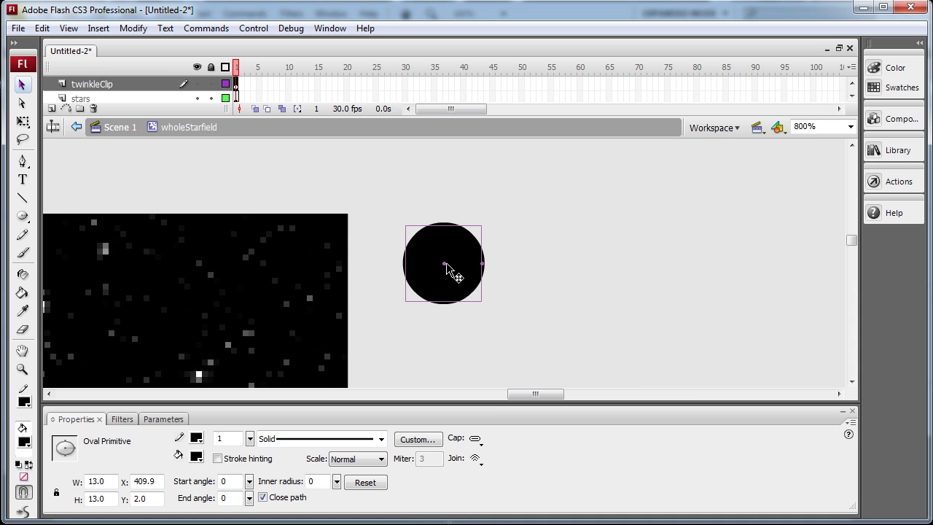
{"action": "left_click_drag", "start_coordinate": [444, 264], "coordinate": [479, 268]}
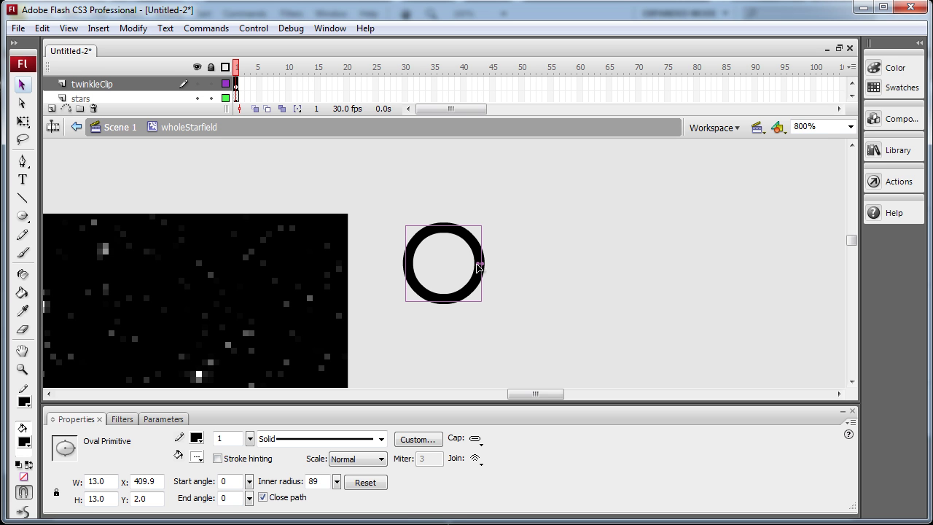
{"action": "left_click_drag", "start_coordinate": [477, 266], "coordinate": [446, 268]}
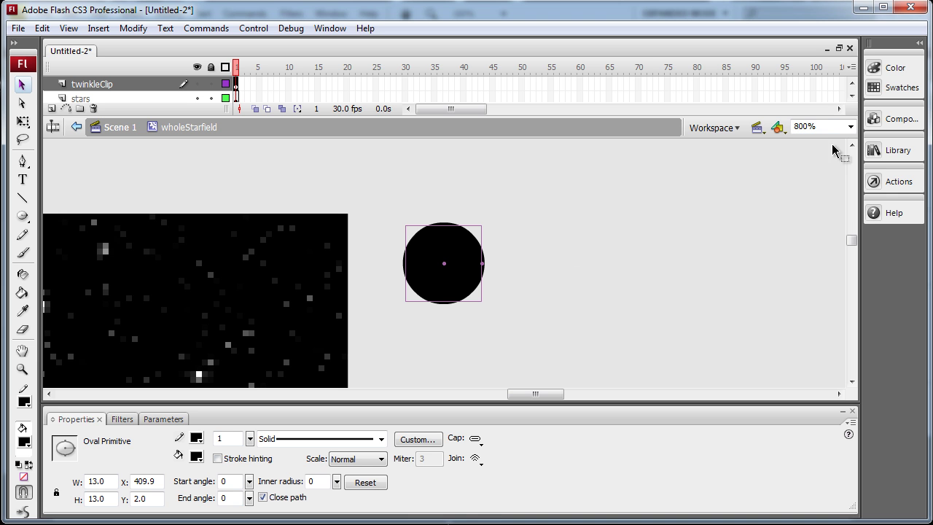
Return the view to 100% and set the circle's stroke colour to none
{"action": "left_click", "coordinate": [850, 126]}
{"action": "left_click", "coordinate": [823, 187]}
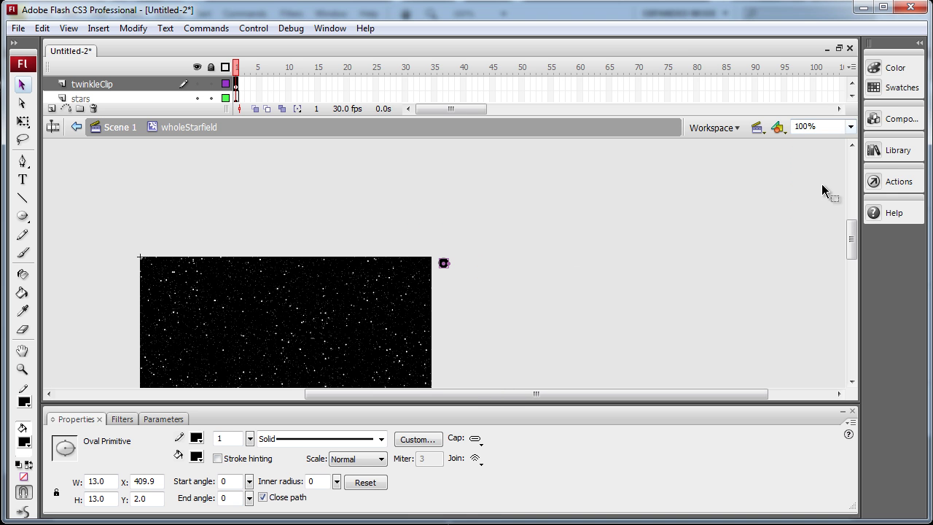
{"action": "left_click", "coordinate": [547, 259]}
{"action": "left_click", "coordinate": [444, 263]}
{"action": "left_click", "coordinate": [197, 440]}
{"action": "left_click", "coordinate": [385, 284]}
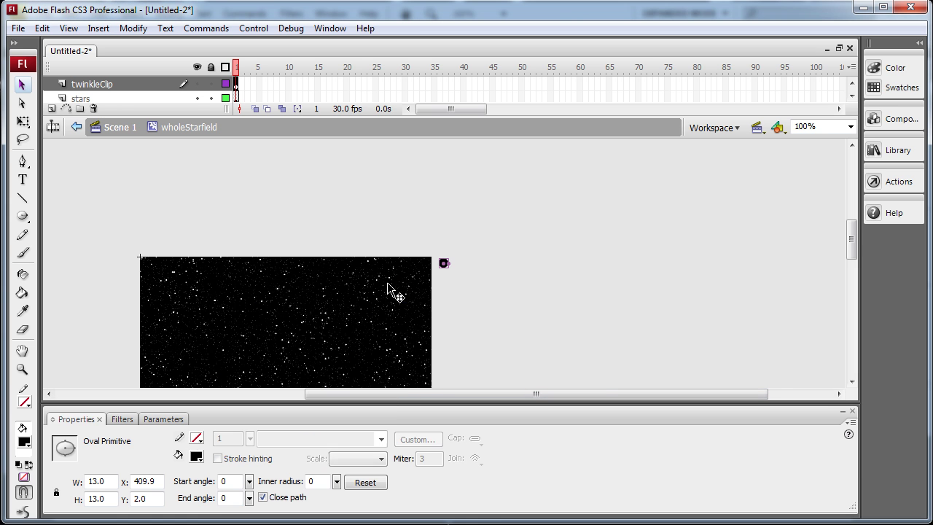
Resize the circle to a 3×3 pixel dot
{"action": "left_click", "coordinate": [489, 279]}
{"action": "left_click", "coordinate": [445, 265]}
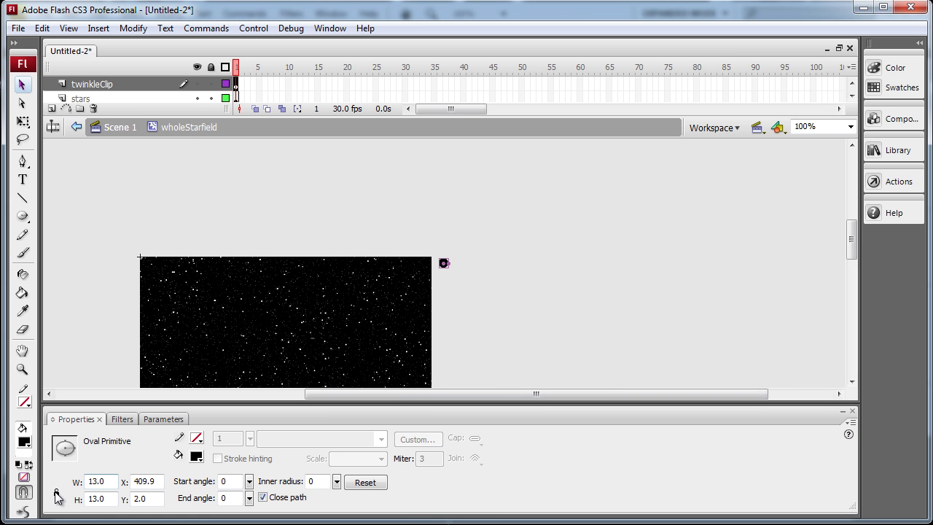
{"action": "left_click", "coordinate": [98, 481]}
{"action": "type", "text": "3"}
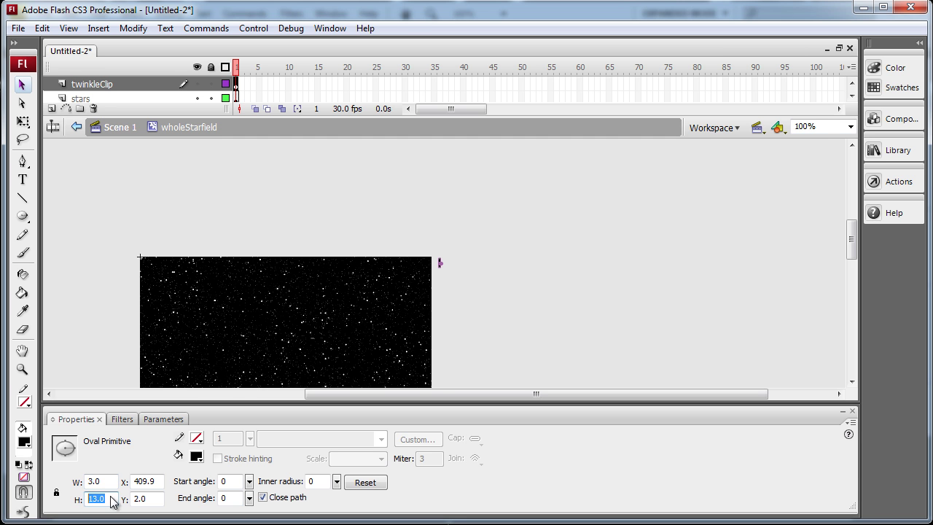
{"action": "left_click", "coordinate": [453, 300]}
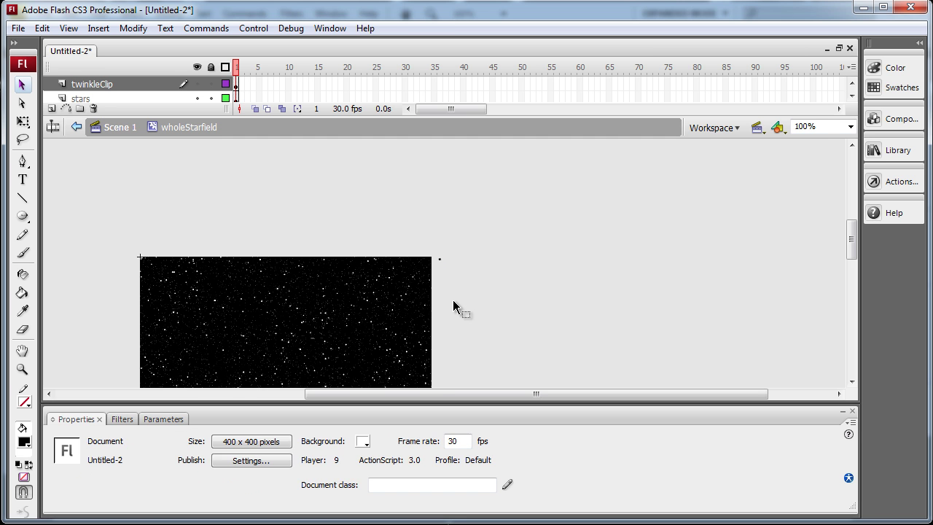
{"action": "left_click", "coordinate": [440, 260]}
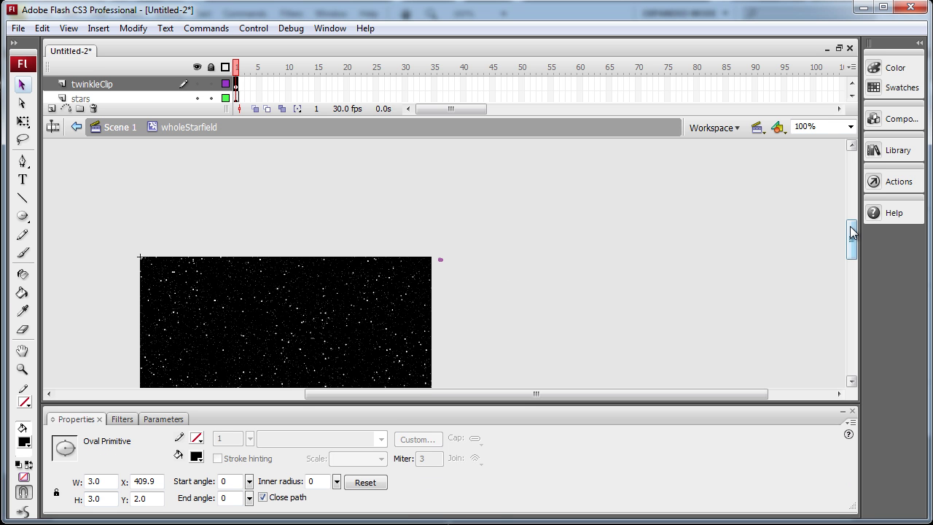
{"action": "left_click_drag", "start_coordinate": [853, 232], "coordinate": [853, 250]}
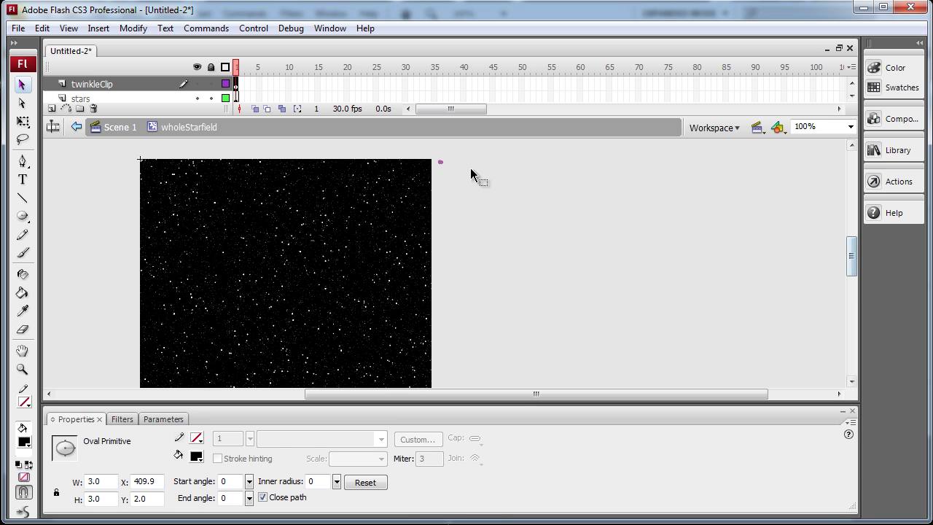
{"action": "left_click", "coordinate": [470, 168]}
{"action": "left_click", "coordinate": [441, 161]}
Duplicate the dot downward and offset the copy diagonally to start the grid
{"action": "key", "text": "shift+Down"}
{"action": "key", "text": "Down"}
{"action": "key", "text": "Down"}
{"action": "key", "text": "Down"}
{"action": "key", "text": "Down"}
{"action": "key", "text": "Down"}
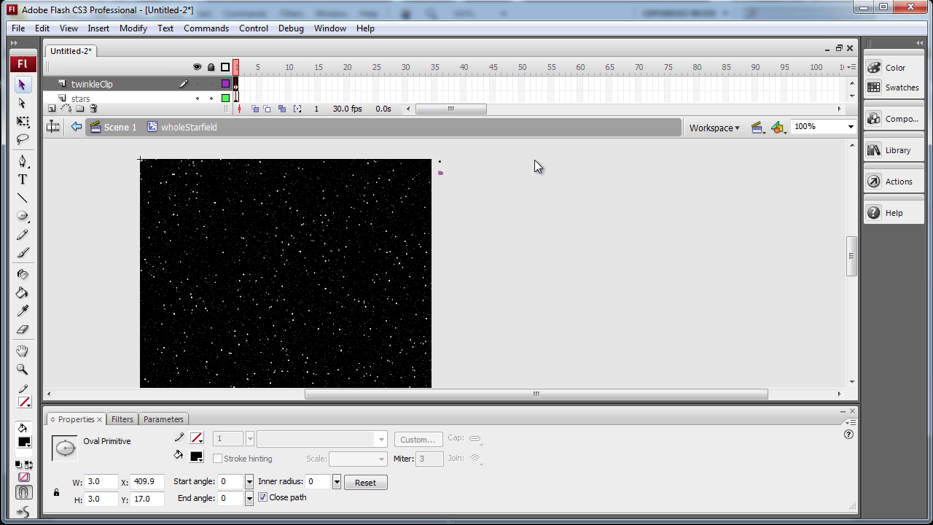
{"action": "key", "text": "Right"}
{"action": "key", "text": "Right"}
{"action": "key", "text": "Right"}
{"action": "key", "text": "Right"}
{"action": "key", "text": "Up"}
{"action": "key", "text": "Up"}
{"action": "key", "text": "Up"}
{"action": "key", "text": "Right"}
{"action": "key", "text": "Right"}
{"action": "key", "text": "Right"}
{"action": "key", "text": "Up"}
{"action": "left_click", "coordinate": [535, 161]}
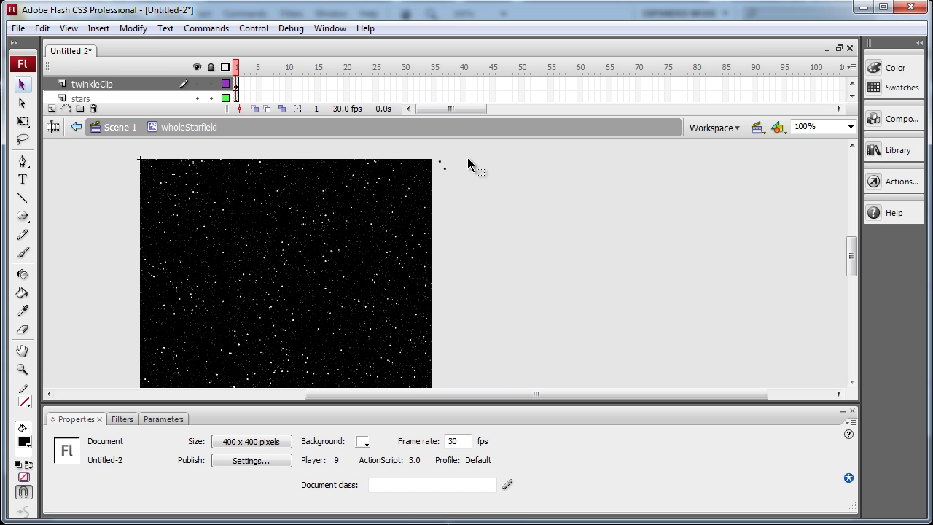
{"action": "left_click", "coordinate": [445, 166]}
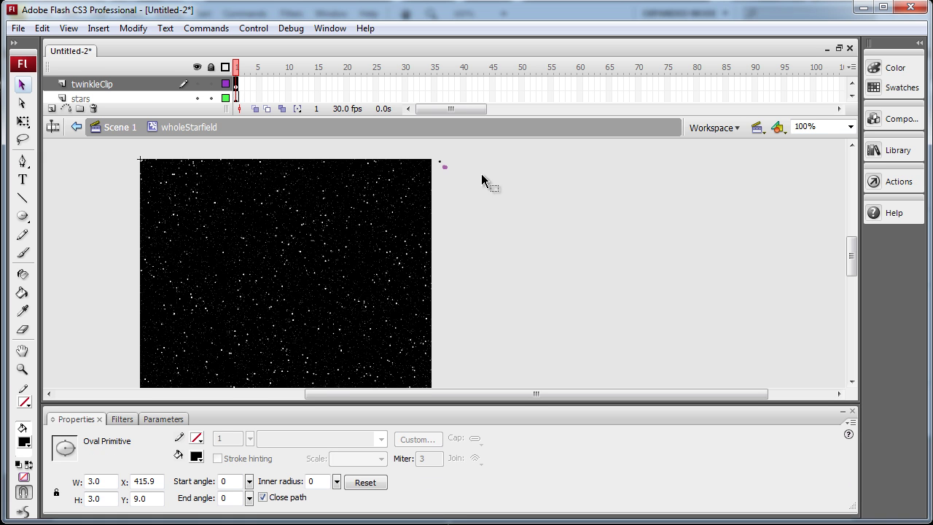
{"action": "key", "text": "Up"}
{"action": "key", "text": "Up"}
{"action": "key", "text": "Up"}
Duplicate the pair of dots to the right, shifted one pixel left and two down
{"action": "left_click_drag", "start_coordinate": [467, 157], "coordinate": [437, 176]}
{"action": "key", "text": "Right"}
{"action": "key", "text": "shift+Right"}
{"action": "key", "text": "Left"}
{"action": "key", "text": "Down"}
{"action": "key", "text": "Down"}
{"action": "left_click", "coordinate": [486, 184]}
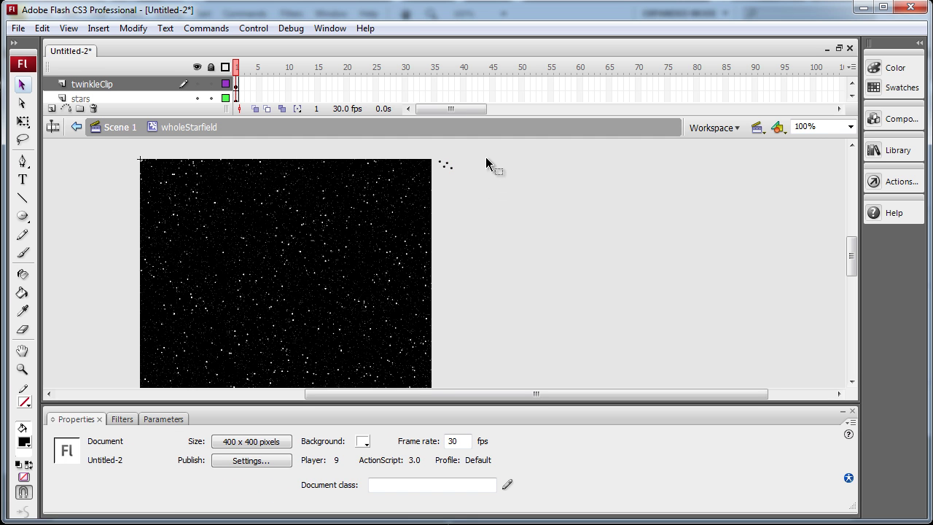
Duplicate the dot cluster downward and nudge the copies to extend the grid
{"action": "left_click_drag", "start_coordinate": [484, 156], "coordinate": [436, 181]}
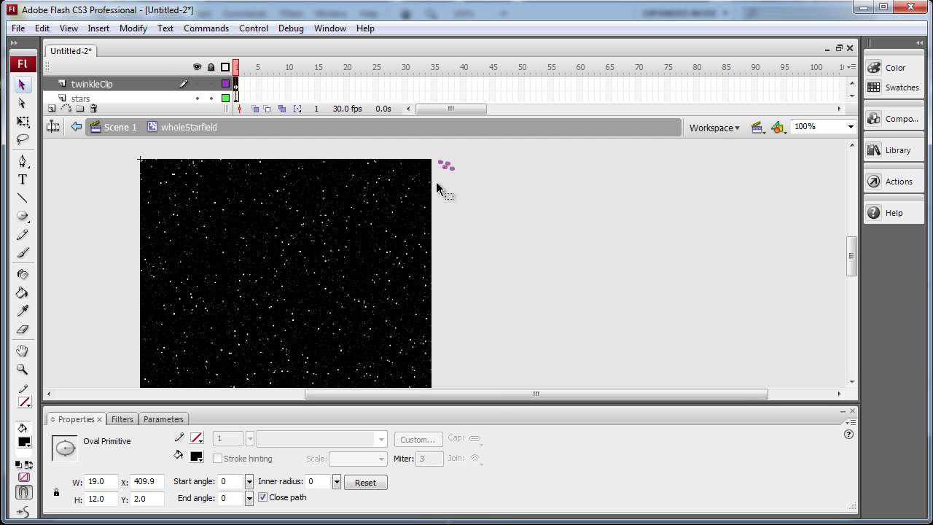
{"action": "key", "text": "shift+Down"}
{"action": "key", "text": "Down"}
{"action": "key", "text": "Down"}
{"action": "key", "text": "Down"}
{"action": "key", "text": "Down"}
{"action": "key", "text": "Up"}
{"action": "key", "text": "Up"}
{"action": "left_click", "coordinate": [468, 156]}
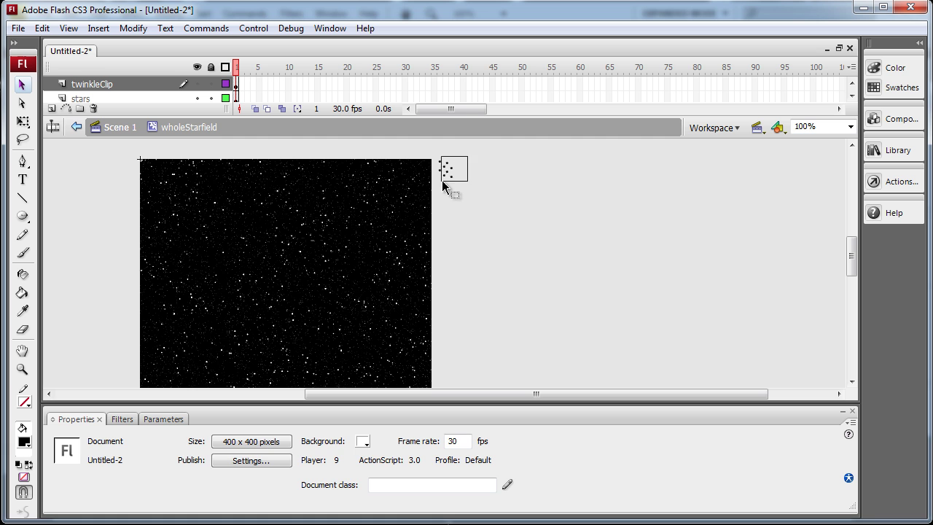
{"action": "left_click_drag", "start_coordinate": [441, 180], "coordinate": [435, 188]}
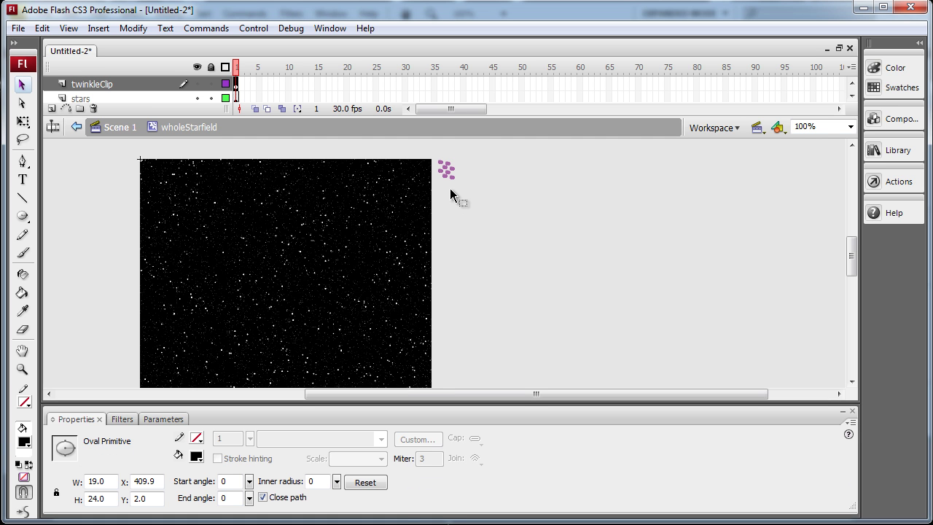
{"action": "key", "text": "Right"}
{"action": "key", "text": "Right"}
{"action": "key", "text": "Right"}
{"action": "key", "text": "Right"}
{"action": "key", "text": "Right"}
{"action": "key", "text": "Right"}
{"action": "key", "text": "Right"}
{"action": "key", "text": "Right"}
{"action": "key", "text": "Right"}
{"action": "key", "text": "Right"}
{"action": "key", "text": "Right"}
{"action": "key", "text": "Right"}
{"action": "key", "text": "Right"}
{"action": "key", "text": "Right"}
{"action": "key", "text": "Right"}
{"action": "key", "text": "Right"}
{"action": "key", "text": "Right"}
{"action": "key", "text": "Right"}
{"action": "left_click", "coordinate": [454, 188]}
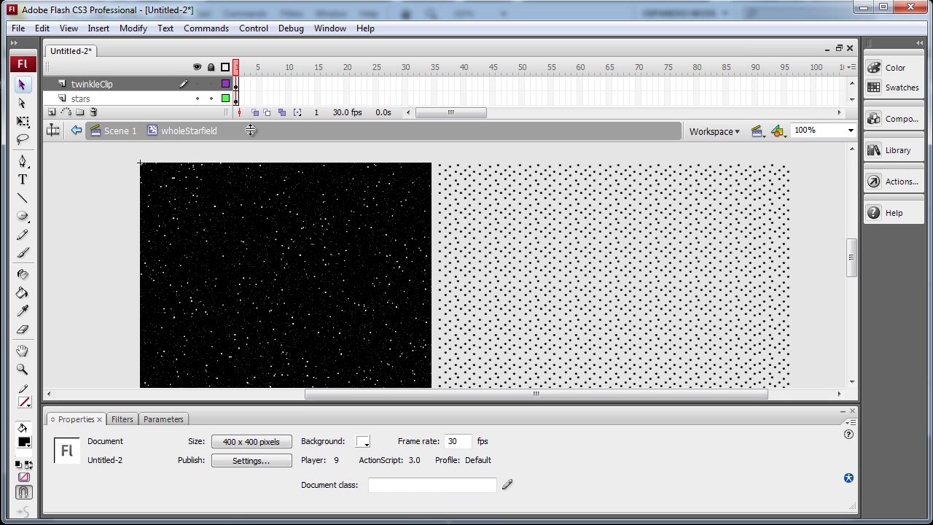
Lock the stars layer and select every dot on the twinkleClip layer
{"action": "left_click", "coordinate": [212, 99]}
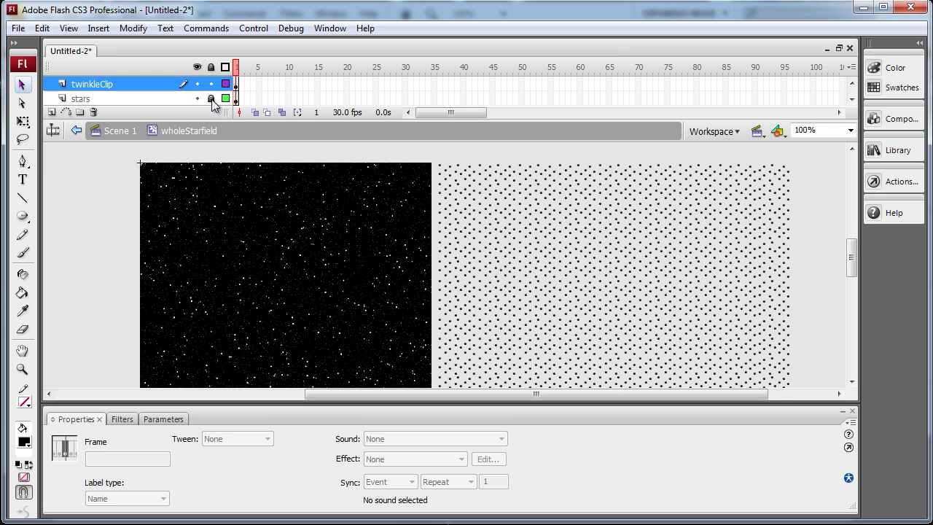
{"action": "left_click", "coordinate": [485, 159]}
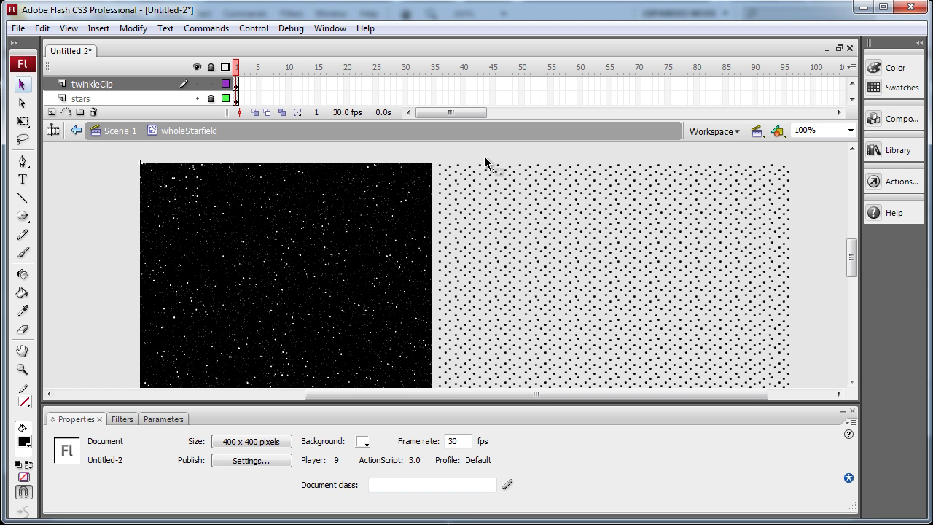
{"action": "key", "text": "ctrl+a"}
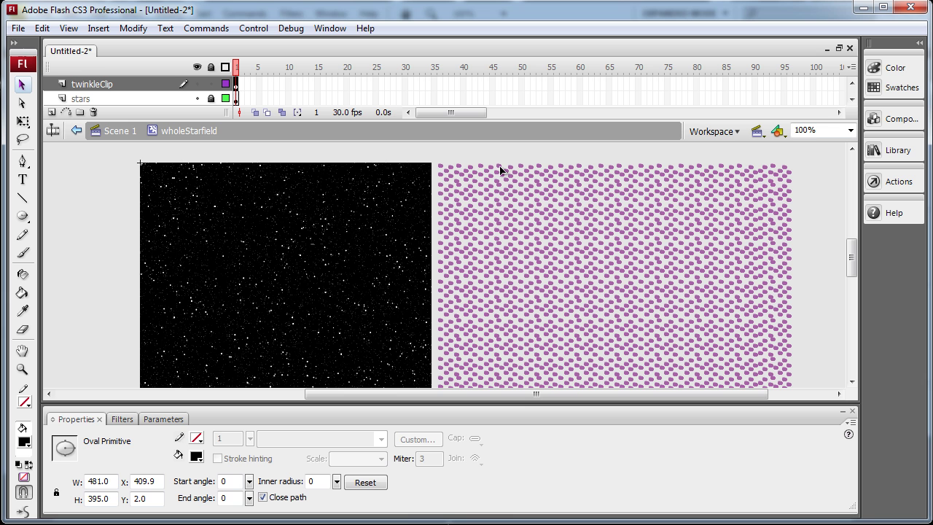
{"action": "left_click", "coordinate": [802, 197]}
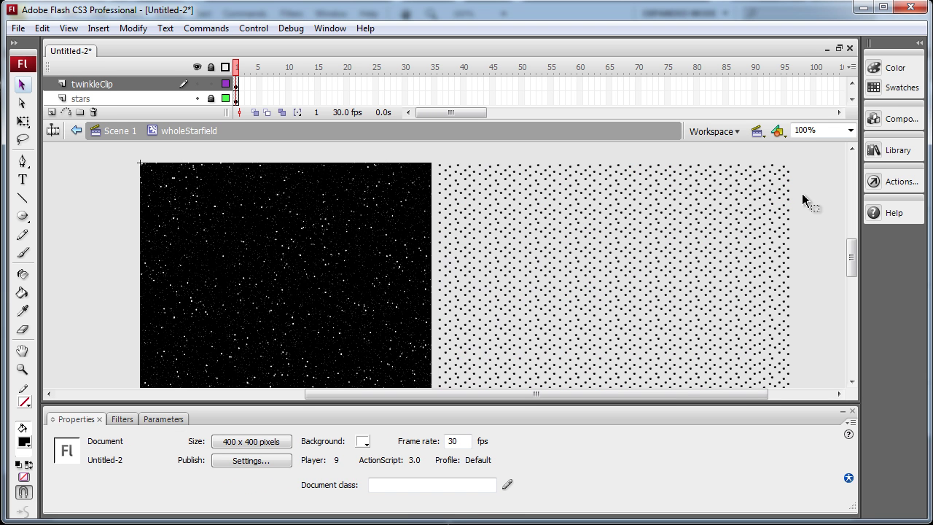
{"action": "key", "text": "ctrl+a"}
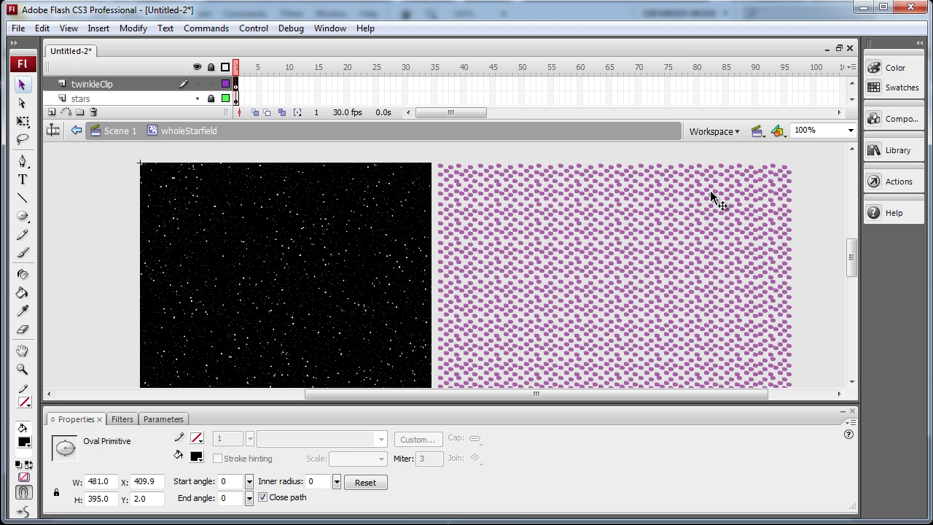
Convert the dot pattern into a movie clip symbol named 'twinkleClip'
{"action": "right_click", "coordinate": [710, 191]}
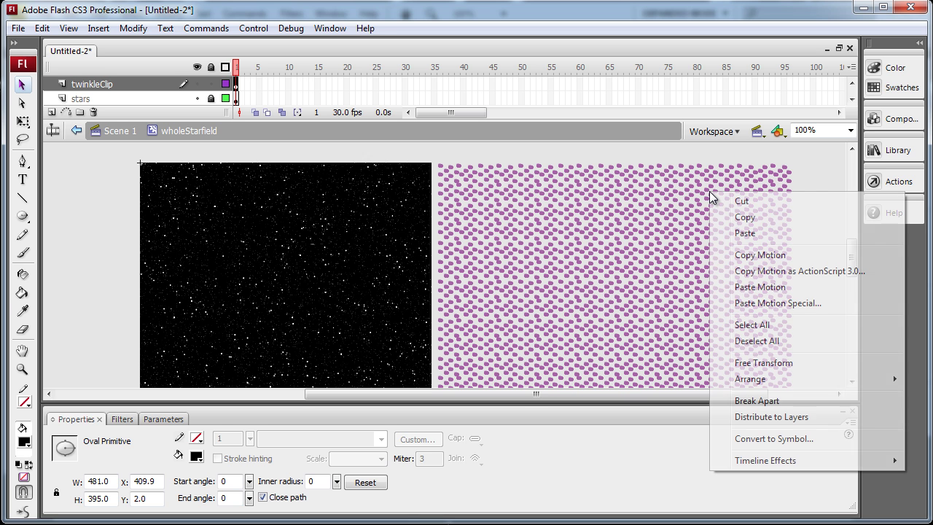
{"action": "left_click", "coordinate": [771, 441]}
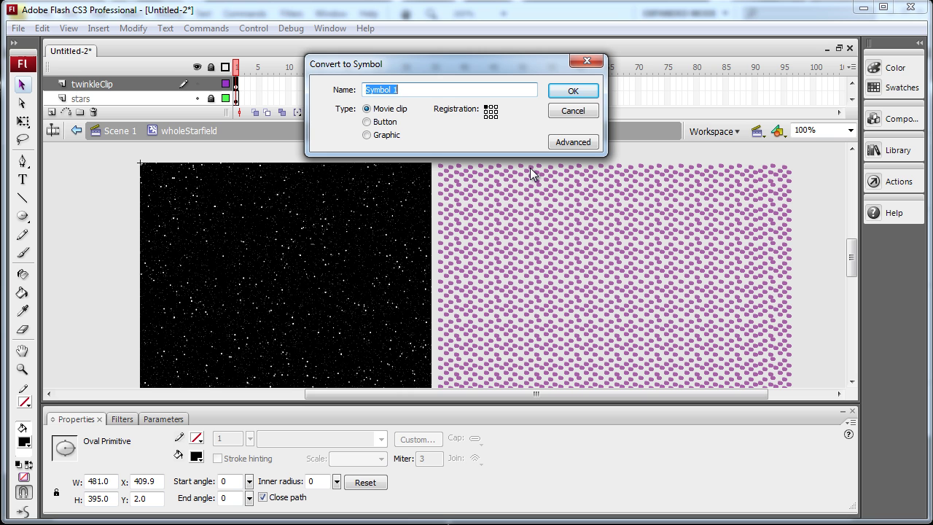
{"action": "type", "text": "twinkleClip"}
{"action": "left_click", "coordinate": [573, 91]}
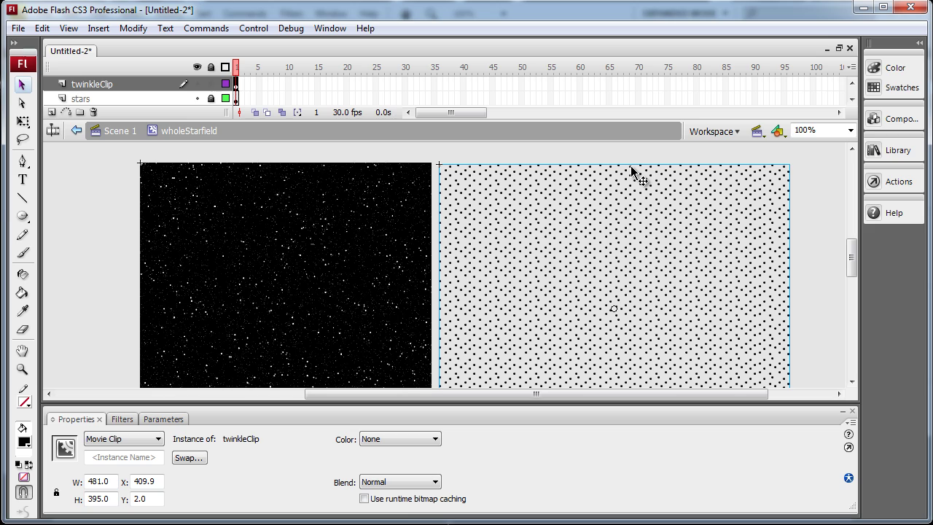
Move the twinkleClip instance over the starfield to about X 3, Y 2
{"action": "left_click_drag", "start_coordinate": [632, 168], "coordinate": [334, 161]}
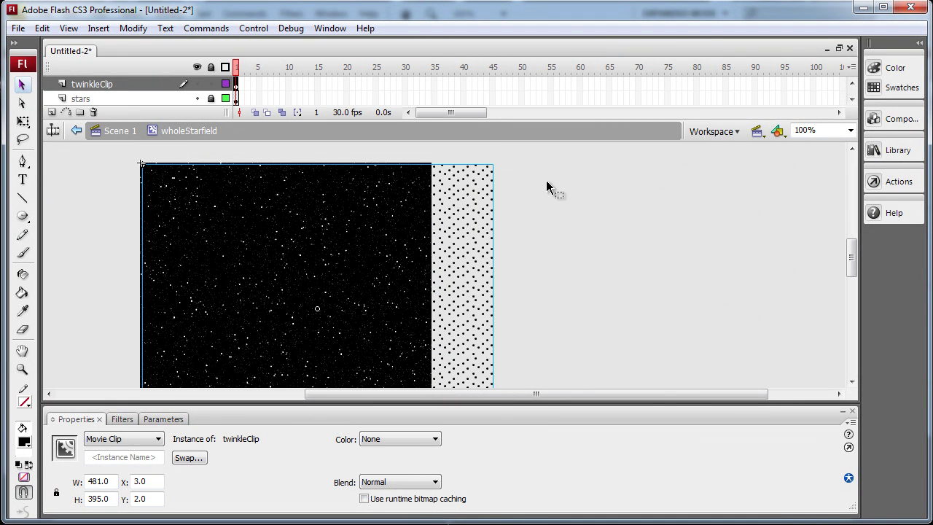
{"action": "scroll", "coordinate": [547, 182], "scroll_direction": "down", "scroll_amount": 3}
{"action": "scroll", "coordinate": [546, 187], "scroll_direction": "up", "scroll_amount": 3}
{"action": "left_click_drag", "start_coordinate": [471, 114], "coordinate": [496, 114]}
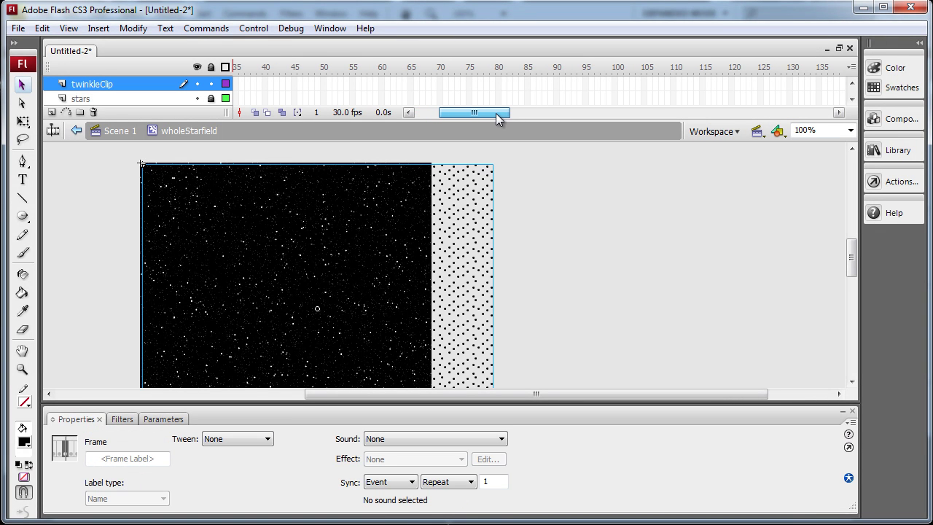
Add a keyframe at frame 100 on twinkleClip and extend the stars layer to frame 100
{"action": "left_click", "coordinate": [617, 84]}
{"action": "key", "text": "F7"}
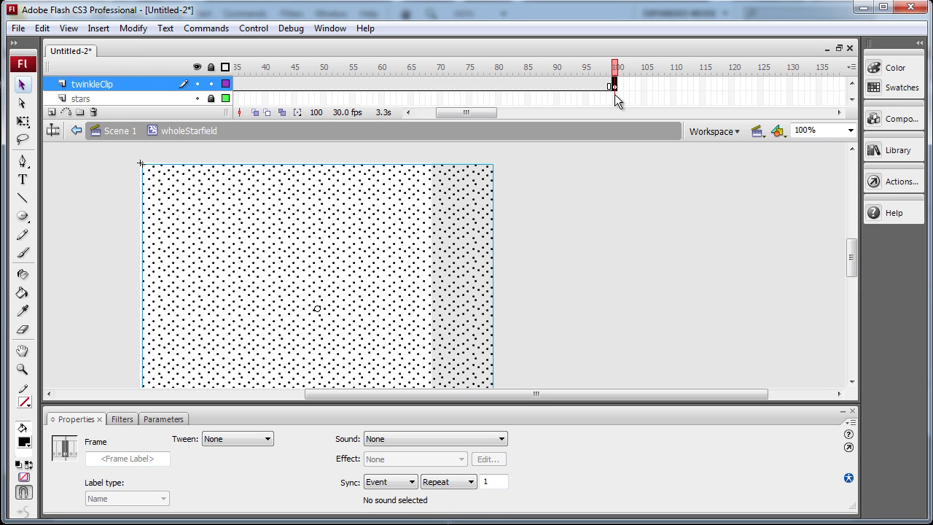
{"action": "left_click", "coordinate": [614, 97]}
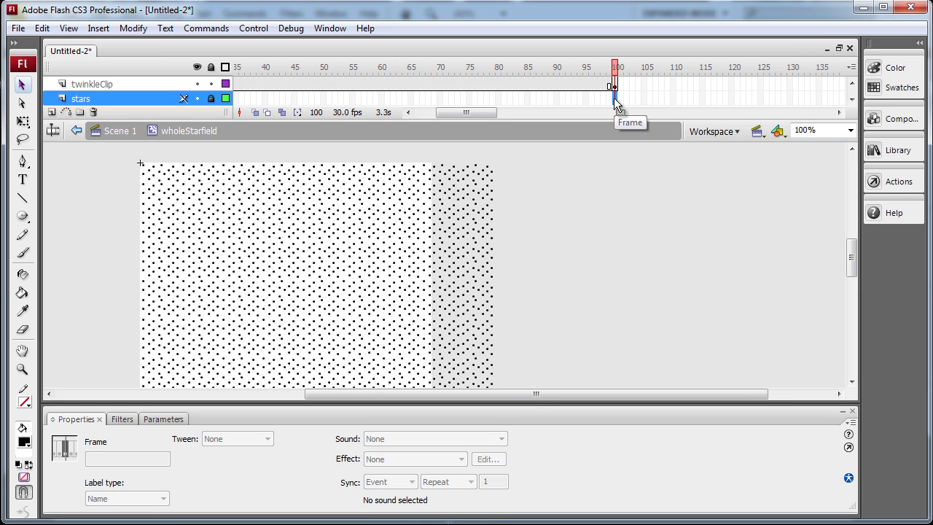
{"action": "key", "text": "F6"}
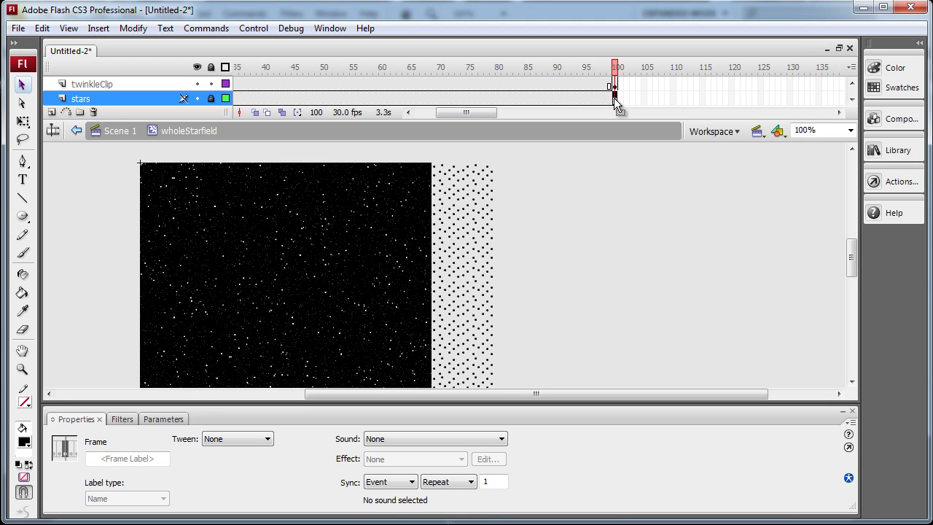
Create a motion tween on the twinkleClip layer spanning frames 1–100, then return to frame 1
{"action": "left_click", "coordinate": [455, 84]}
{"action": "right_click", "coordinate": [449, 84]}
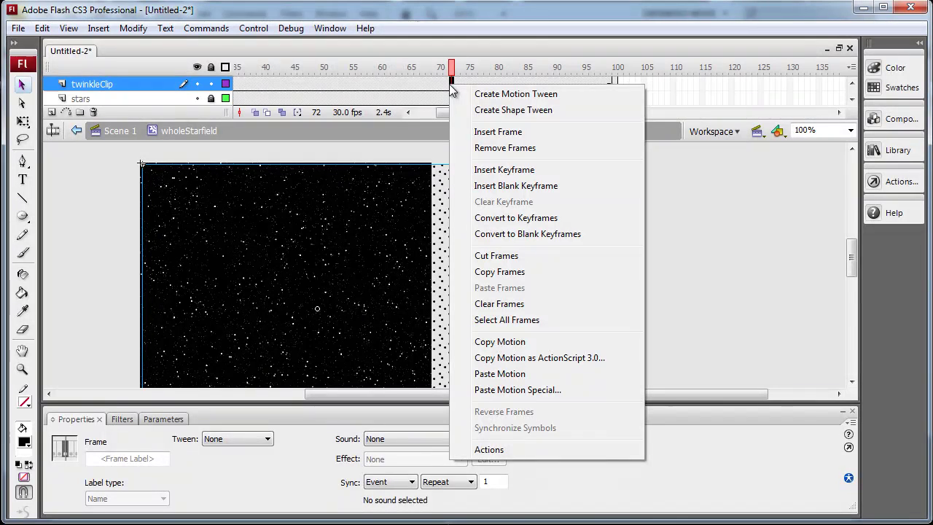
{"action": "left_click", "coordinate": [516, 95]}
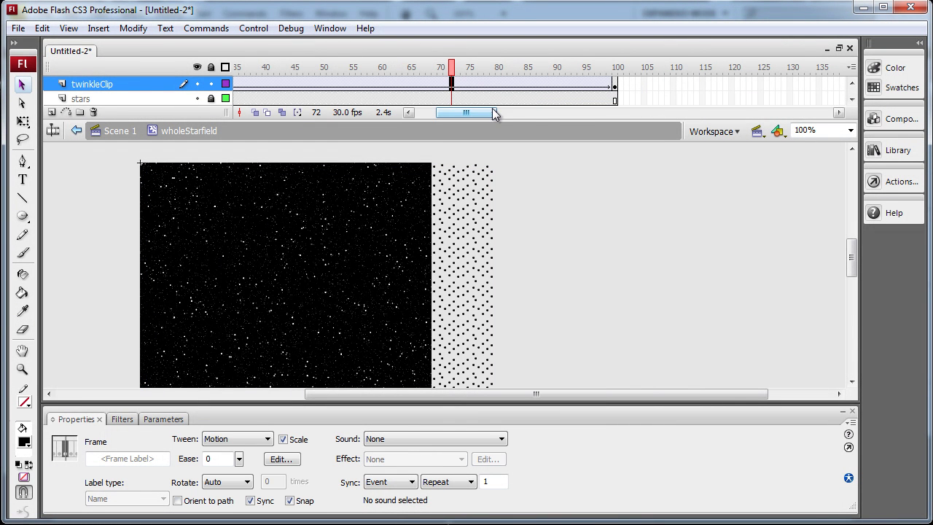
{"action": "left_click_drag", "start_coordinate": [494, 114], "coordinate": [472, 115]}
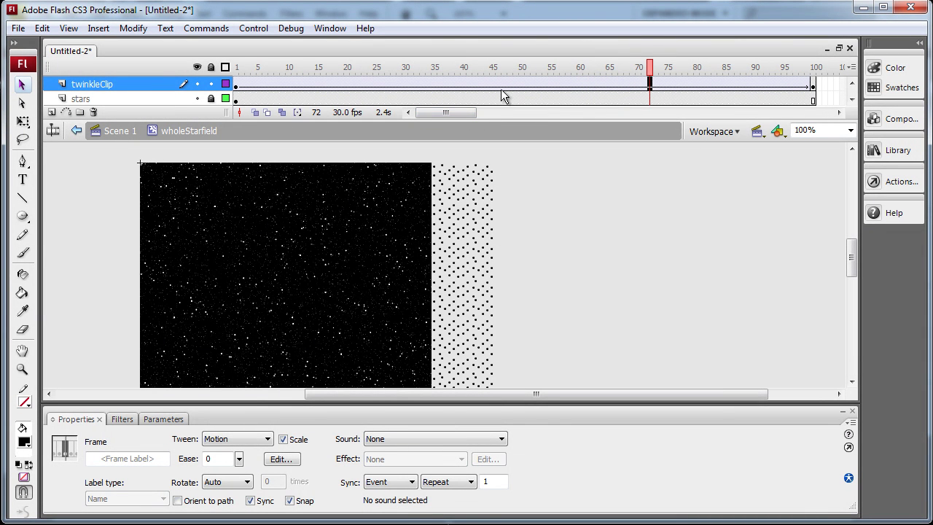
{"action": "left_click", "coordinate": [236, 85]}
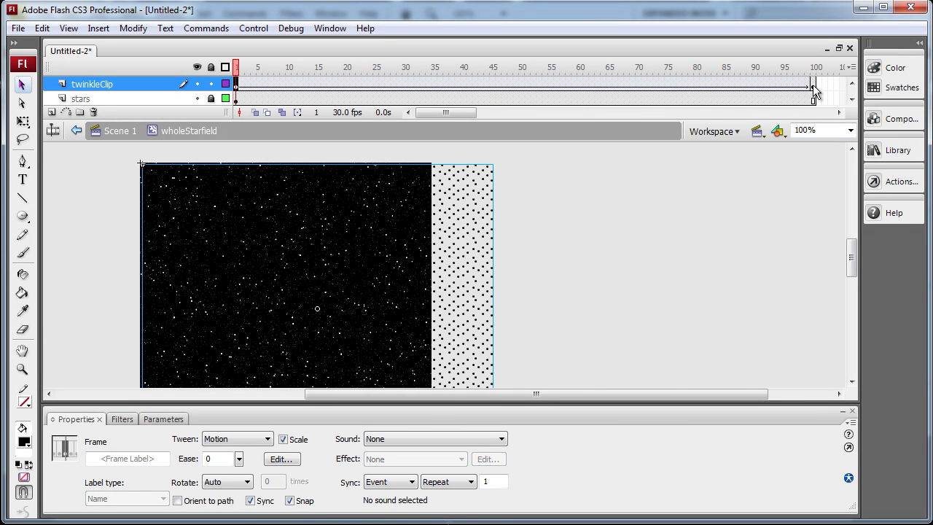
At frame 100, nudge the twinkleClip instance left to about X -52
{"action": "left_click", "coordinate": [813, 84]}
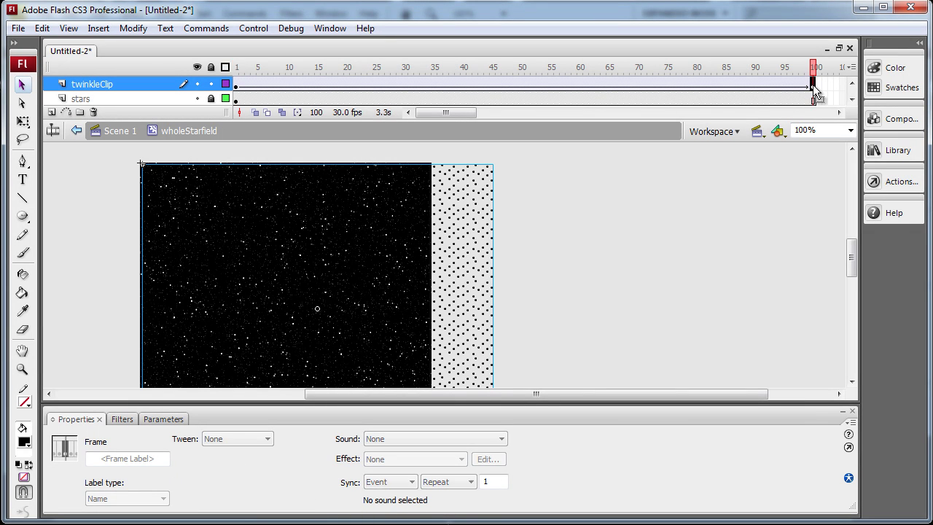
{"action": "left_click", "coordinate": [486, 175]}
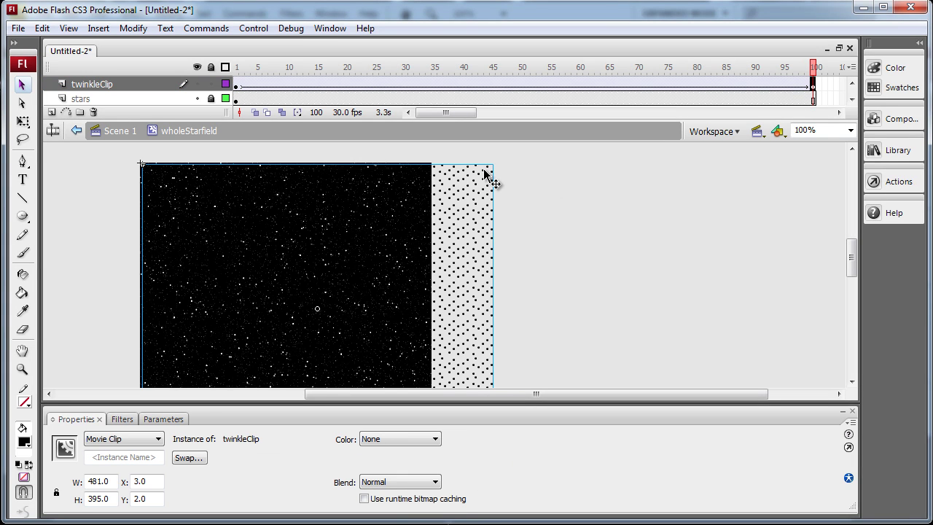
{"action": "key", "text": "Left"}
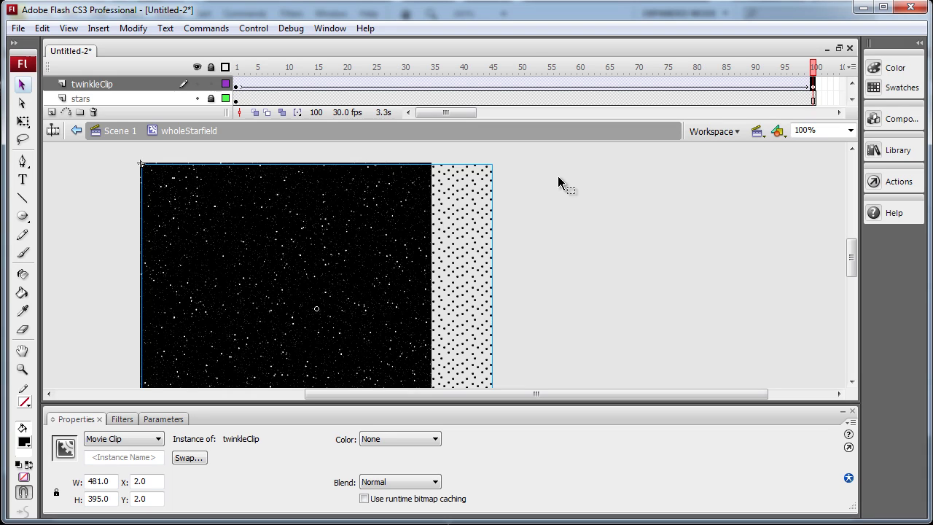
{"action": "key", "text": "Left"}
{"action": "key", "text": "Left"}
{"action": "key", "text": "Left"}
{"action": "key", "text": "Left"}
{"action": "key", "text": "Left"}
{"action": "key", "text": "Left"}
{"action": "key", "text": "Left"}
{"action": "key", "text": "Left"}
{"action": "key", "text": "Left"}
{"action": "key", "text": "Left"}
{"action": "key", "text": "Left"}
{"action": "key", "text": "Left"}
{"action": "key", "text": "Left"}
{"action": "key", "text": "Left"}
{"action": "key", "text": "Left"}
{"action": "key", "text": "Left"}
{"action": "key", "text": "Left"}
{"action": "key", "text": "Left"}
{"action": "key", "text": "Left"}
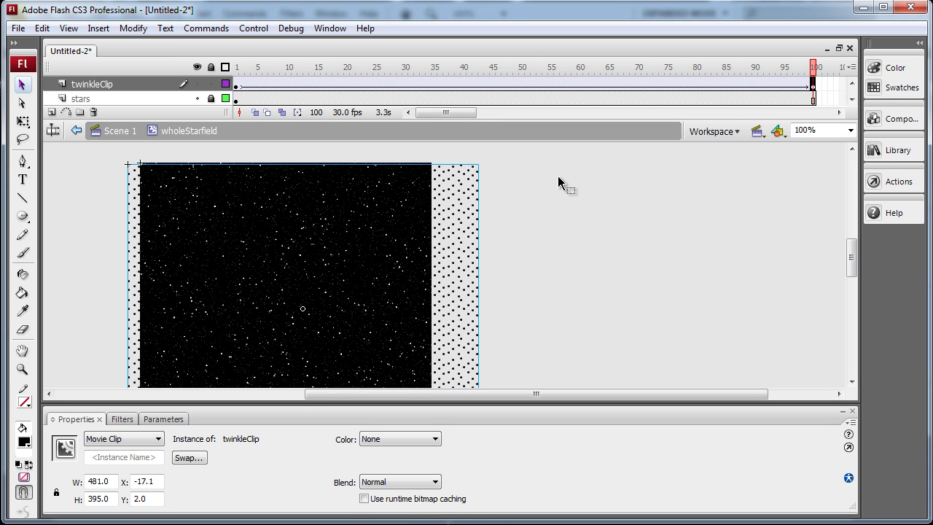
{"action": "key", "text": "Left"}
{"action": "key", "text": "Left"}
{"action": "key", "text": "Left"}
{"action": "key", "text": "Left"}
{"action": "key", "text": "Left"}
{"action": "key", "text": "Left"}
{"action": "key", "text": "Left"}
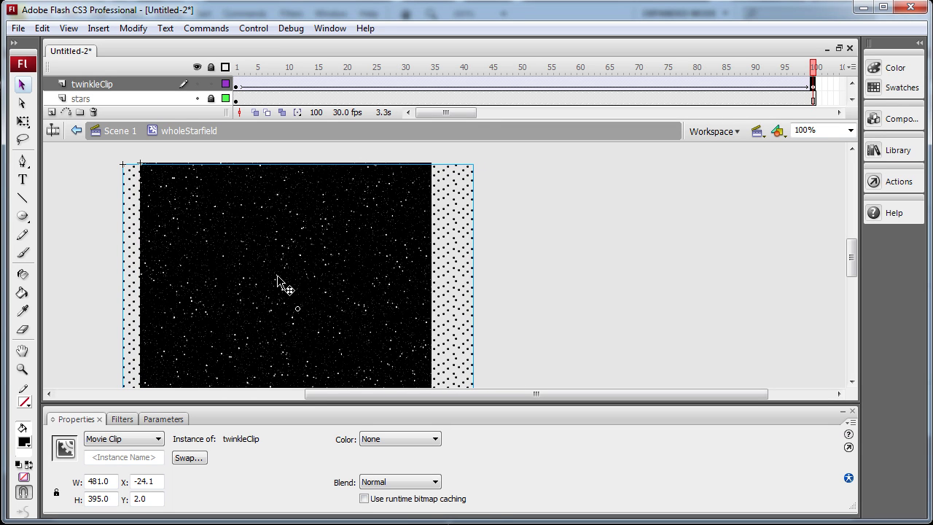
{"action": "key", "text": "Left"}
{"action": "key", "text": "Left"}
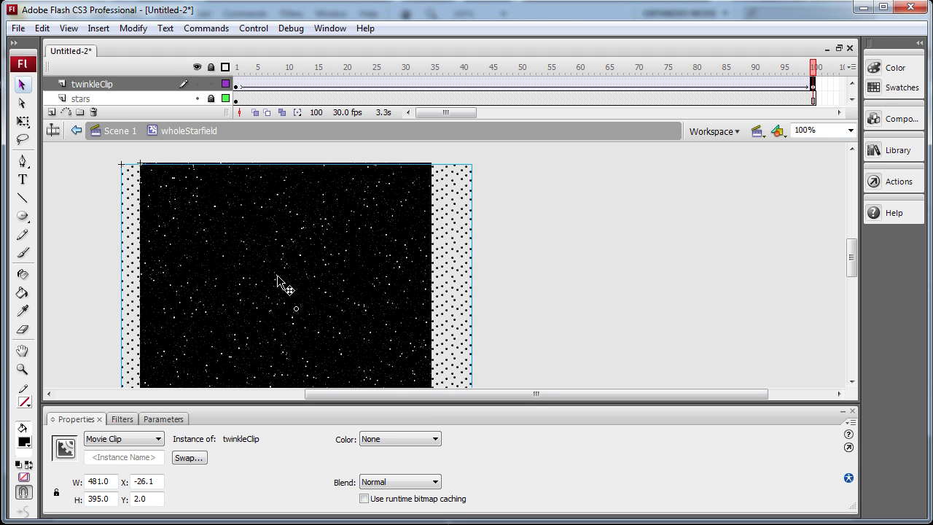
{"action": "key", "text": "Left"}
{"action": "key", "text": "Left"}
{"action": "key", "text": "Left"}
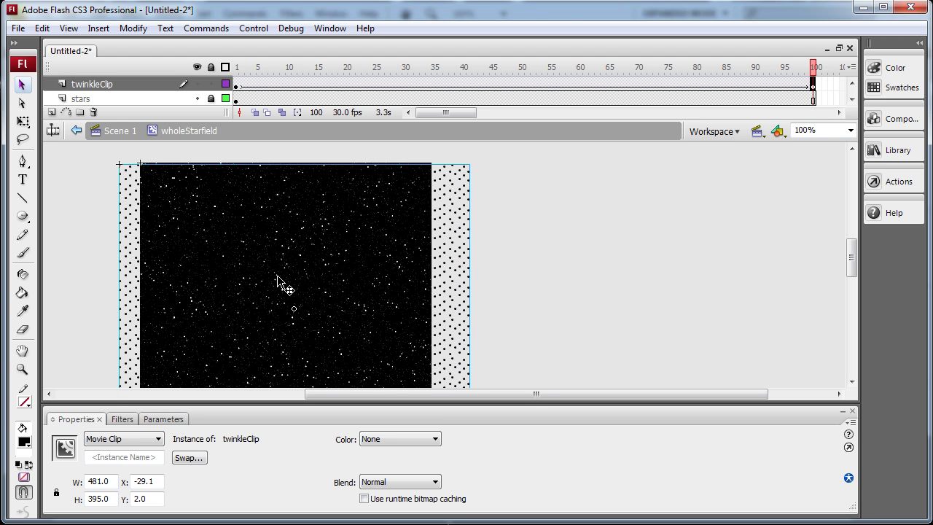
{"action": "key", "text": "Left"}
{"action": "key", "text": "Left"}
{"action": "key", "text": "Left"}
{"action": "key", "text": "Left"}
{"action": "key", "text": "Left"}
{"action": "key", "text": "Left"}
{"action": "key", "text": "Left"}
{"action": "key", "text": "Left"}
{"action": "key", "text": "Left"}
{"action": "key", "text": "Left"}
{"action": "key", "text": "Left"}
{"action": "key", "text": "Left"}
{"action": "key", "text": "Left"}
{"action": "key", "text": "Left"}
{"action": "key", "text": "Left"}
{"action": "key", "text": "Left"}
{"action": "key", "text": "Left"}
{"action": "key", "text": "Left"}
{"action": "key", "text": "Left"}
{"action": "key", "text": "Left"}
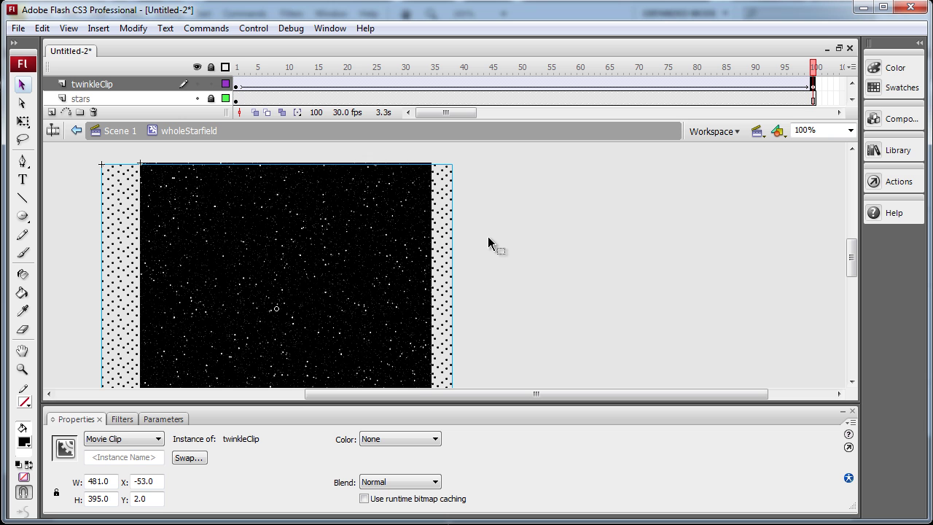
{"action": "key", "text": "Right"}
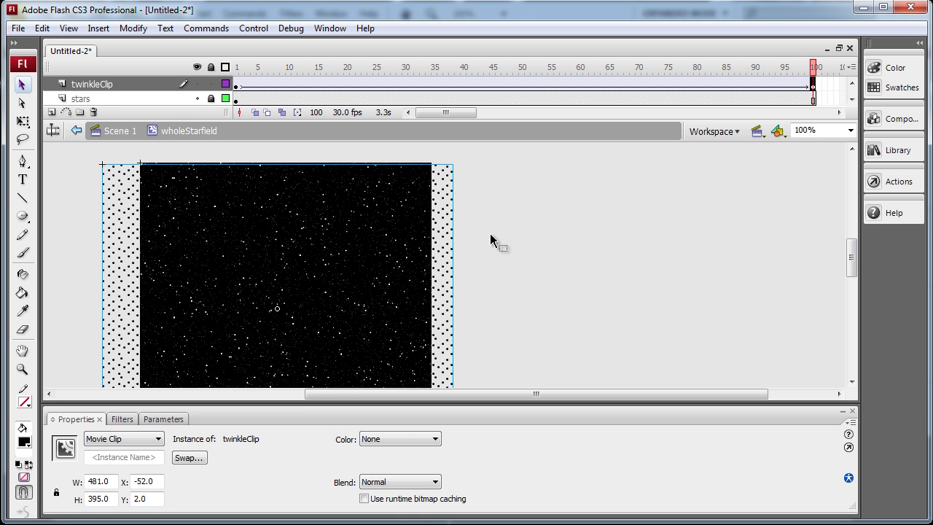
{"action": "left_click", "coordinate": [524, 220]}
{"action": "key", "text": "ctrl+Return"}
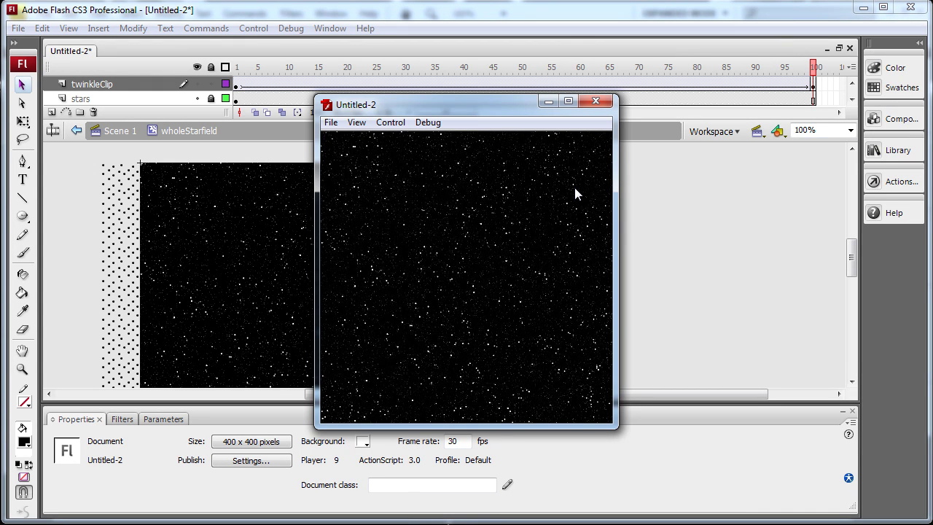
{"action": "left_click", "coordinate": [604, 103]}
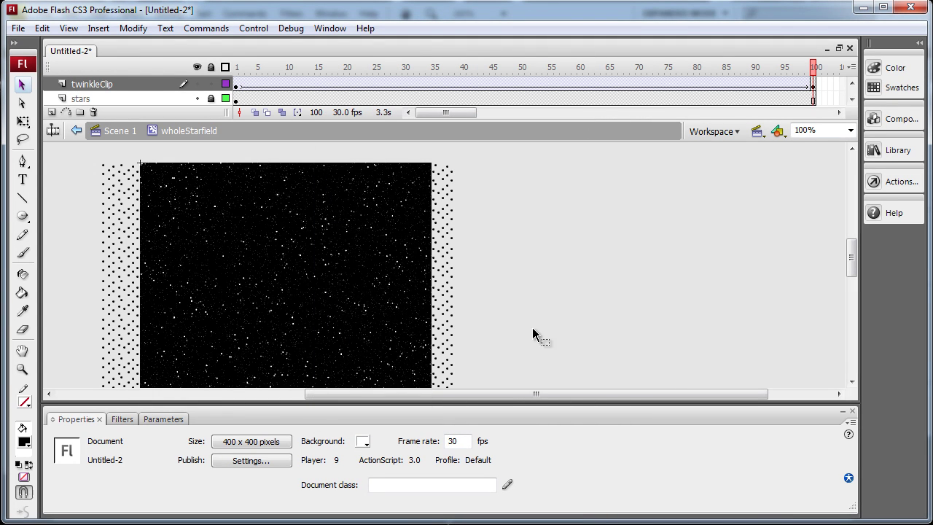
Nudge the twinkleClip instance right at frame 100 to about X -25.1
{"action": "left_click", "coordinate": [448, 243]}
{"action": "key", "text": "Right"}
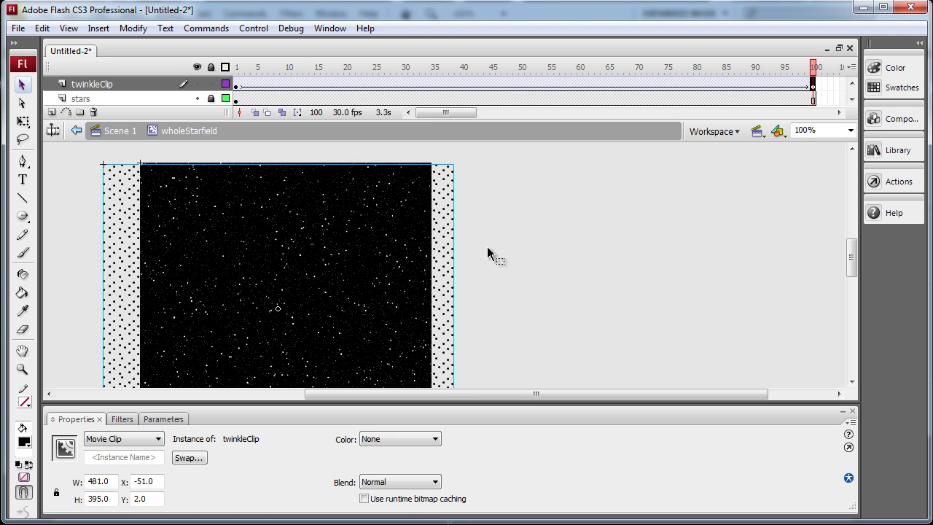
{"action": "key", "text": "Right"}
{"action": "key", "text": "Right"}
{"action": "key", "text": "Right"}
{"action": "key", "text": "Right"}
{"action": "key", "text": "Right"}
{"action": "key", "text": "Right"}
{"action": "key", "text": "Right"}
{"action": "key", "text": "Right"}
{"action": "key", "text": "Right"}
{"action": "key", "text": "Right"}
{"action": "key", "text": "Right"}
{"action": "key", "text": "Right"}
{"action": "key", "text": "Right"}
{"action": "key", "text": "Right"}
{"action": "key", "text": "Right"}
{"action": "key", "text": "Right"}
{"action": "key", "text": "Right"}
{"action": "key", "text": "Right"}
{"action": "key", "text": "Right"}
{"action": "key", "text": "Right"}
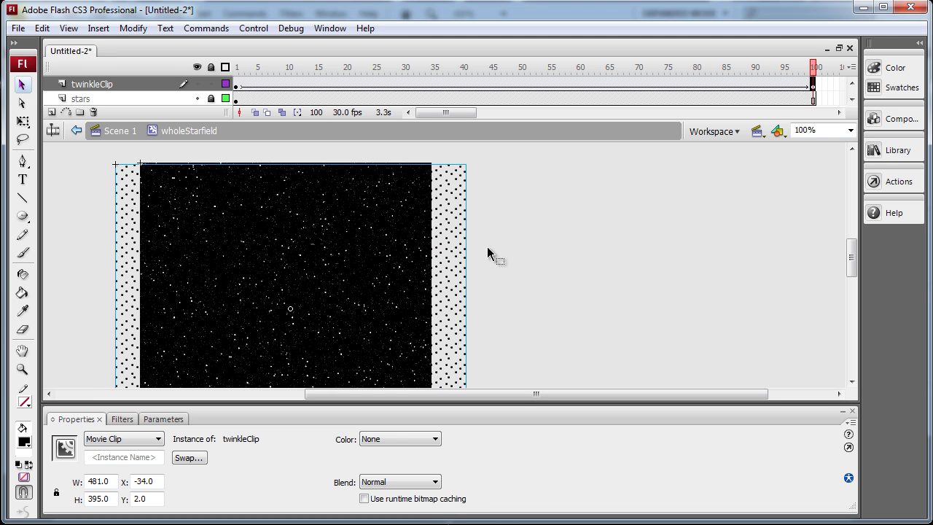
{"action": "key", "text": "Right"}
{"action": "key", "text": "Right"}
{"action": "key", "text": "Right"}
{"action": "key", "text": "Right"}
{"action": "key", "text": "Right"}
{"action": "key", "text": "Right"}
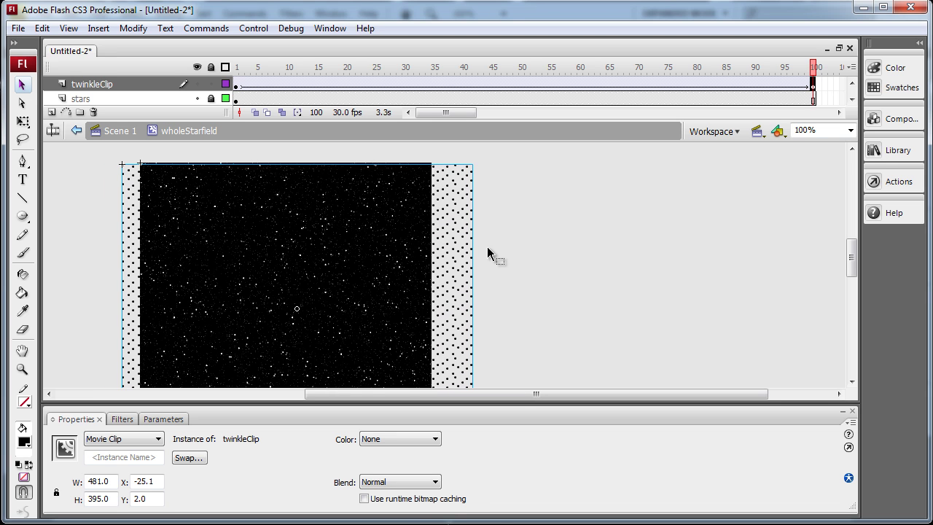
{"action": "left_click", "coordinate": [487, 246]}
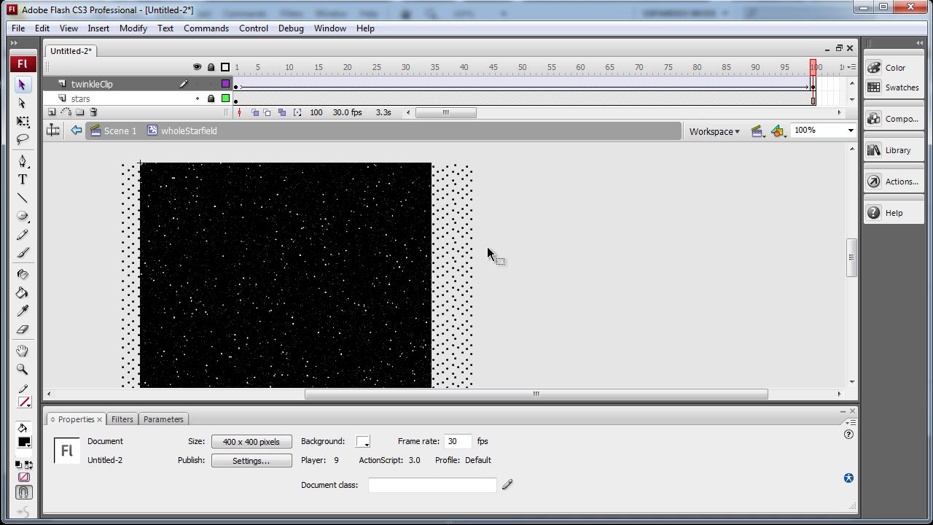
Select the frame 100 end keyframe and try dragging it later on the timeline
{"action": "left_click", "coordinate": [814, 85]}
{"action": "left_click_drag", "start_coordinate": [463, 113], "coordinate": [480, 114]}
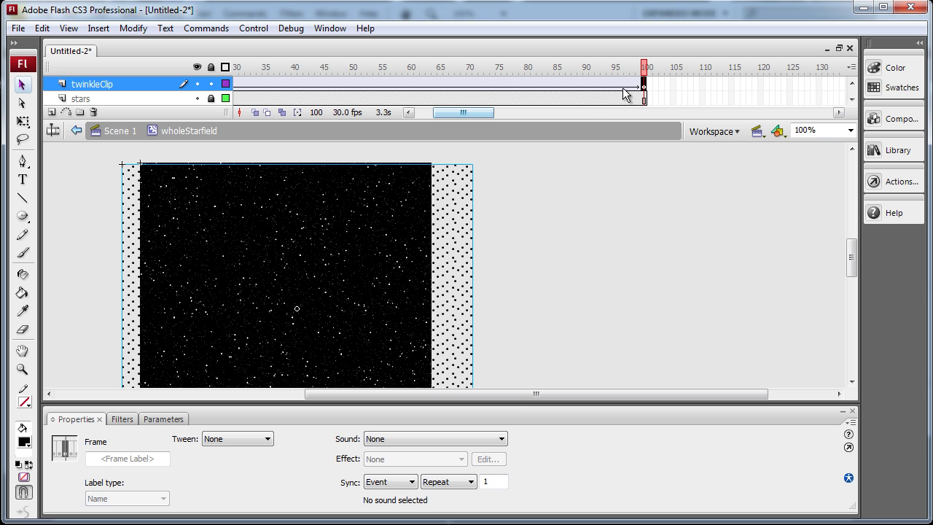
{"action": "mouse_move", "coordinate": [644, 84]}
{"action": "left_mouse_down"}
{"action": "mouse_move", "coordinate": [763, 84]}
{"action": "mouse_move", "coordinate": [646, 86]}
{"action": "left_mouse_up"}
{"action": "left_click", "coordinate": [624, 194]}
{"action": "key", "text": "ctrl+Return"}
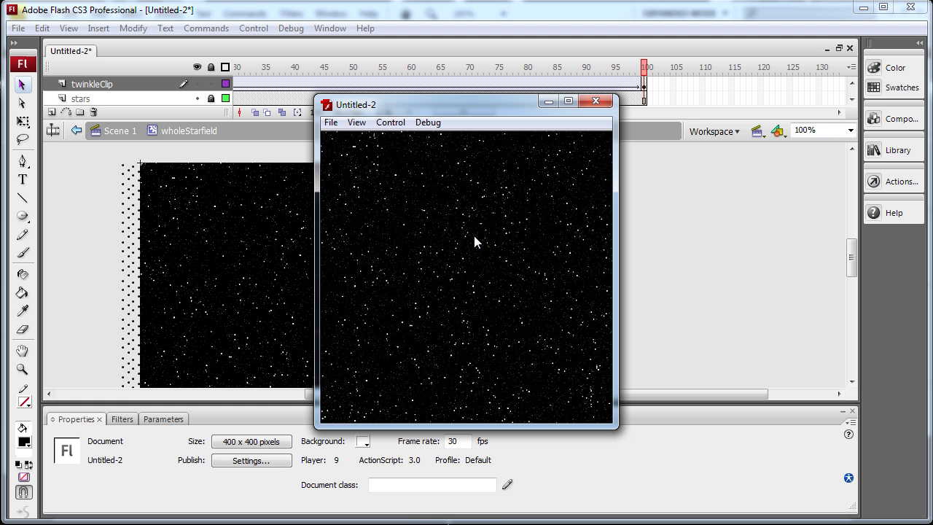
{"action": "key", "text": "ctrl+w"}
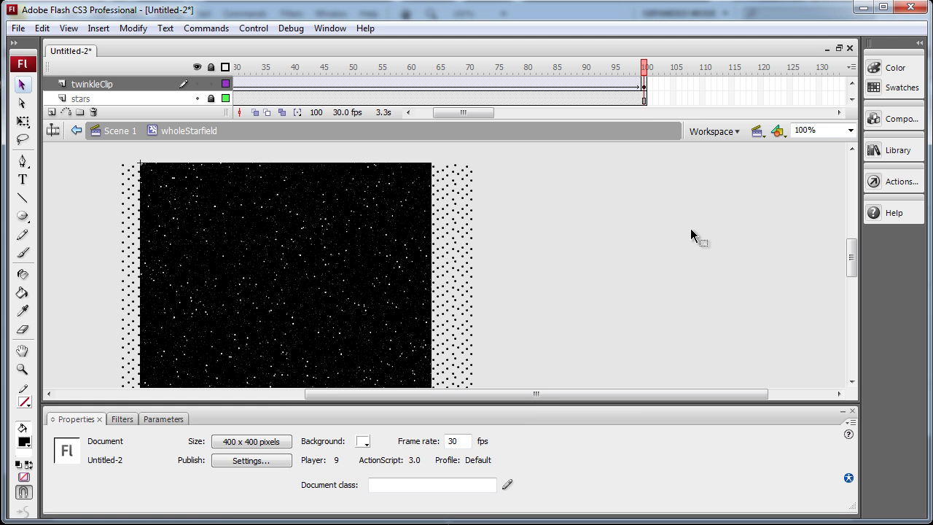